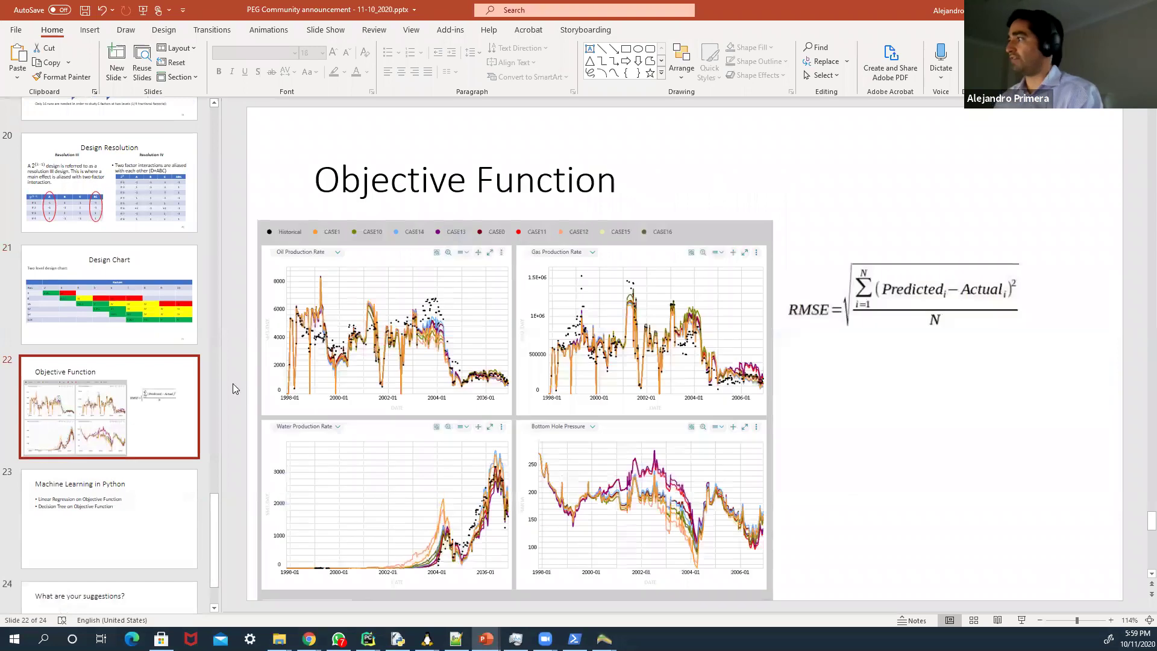
# Launch FocusRE by searching 'focus' from the Windows Start menu
pyautogui.scroll(-2, 446, 355)
pyautogui.scroll(2, 401, 361)
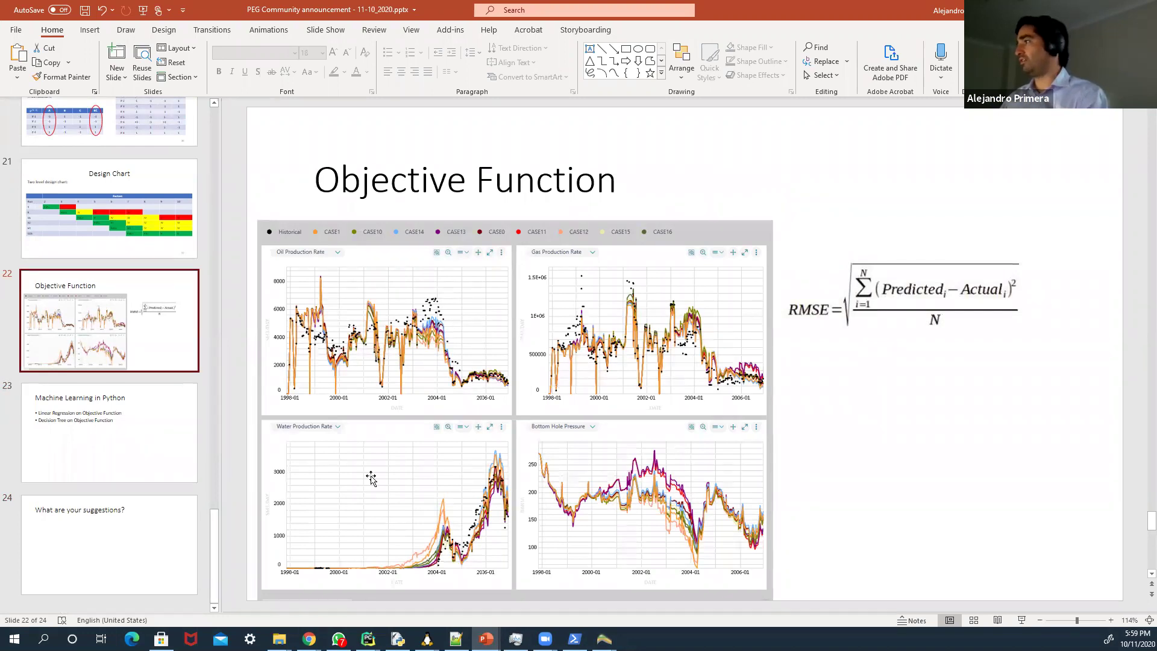
pyautogui.click(15, 638)
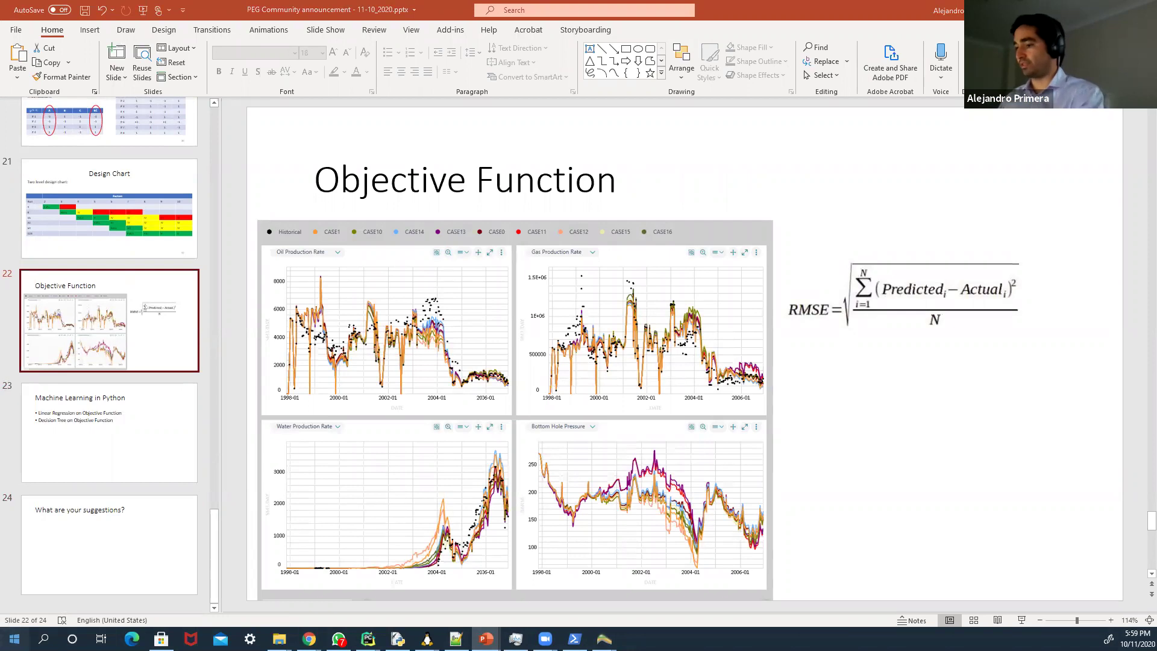
pyautogui.write('focus')
pyautogui.click(164, 314)
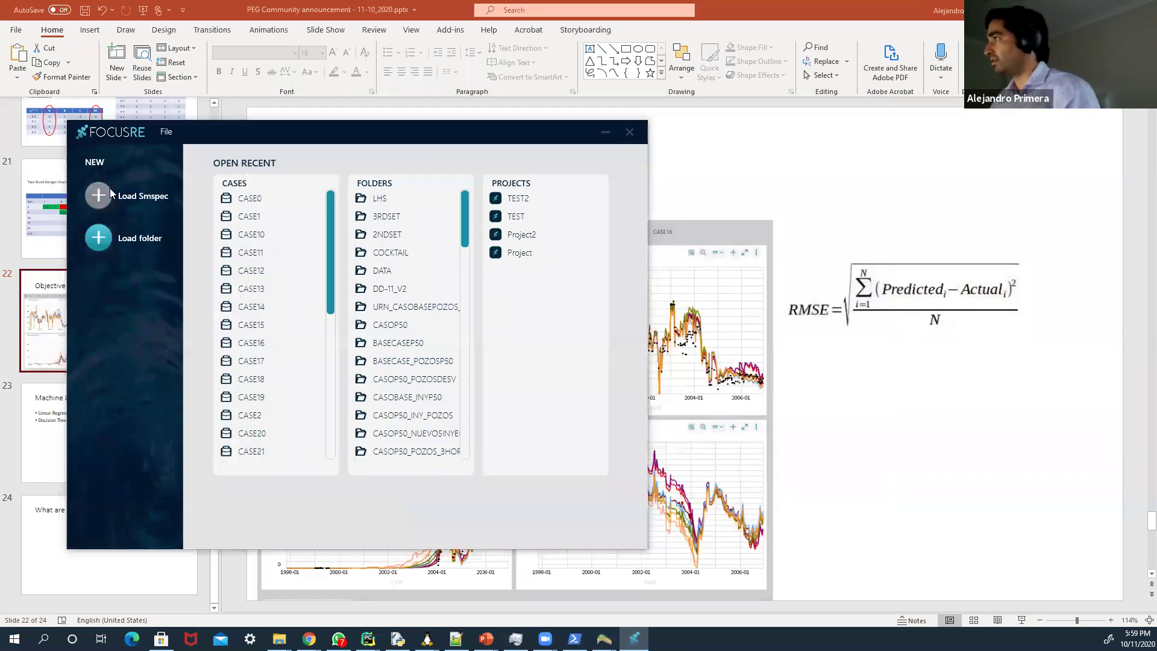
# Start Load Smspec and browse to Win-SSD2 (M:) > PEG_Python > Reservoir Simulation > norne_session
pyautogui.click(108, 188)
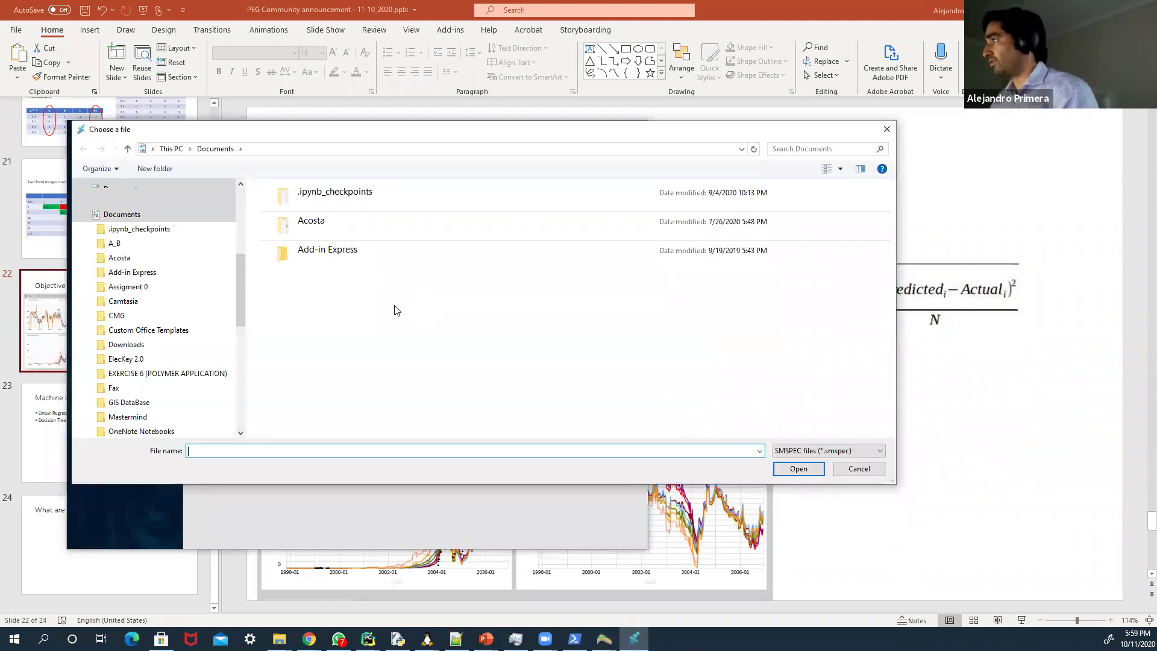
pyautogui.scroll(-3, 361, 337)
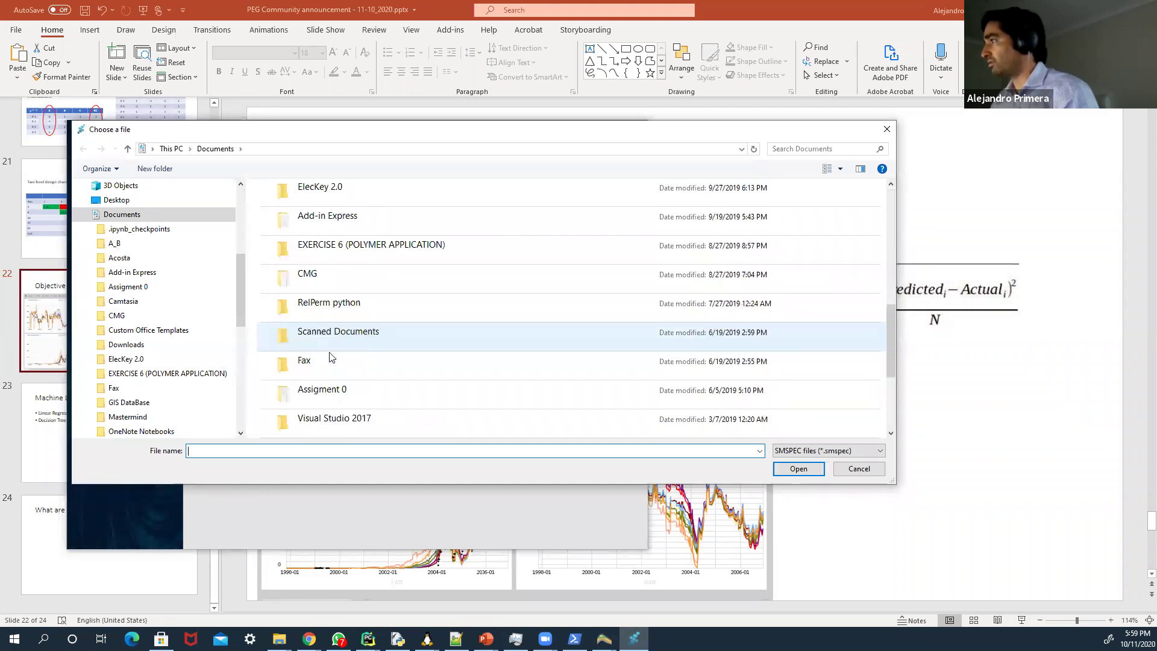
pyautogui.scroll(-10, 153, 265)
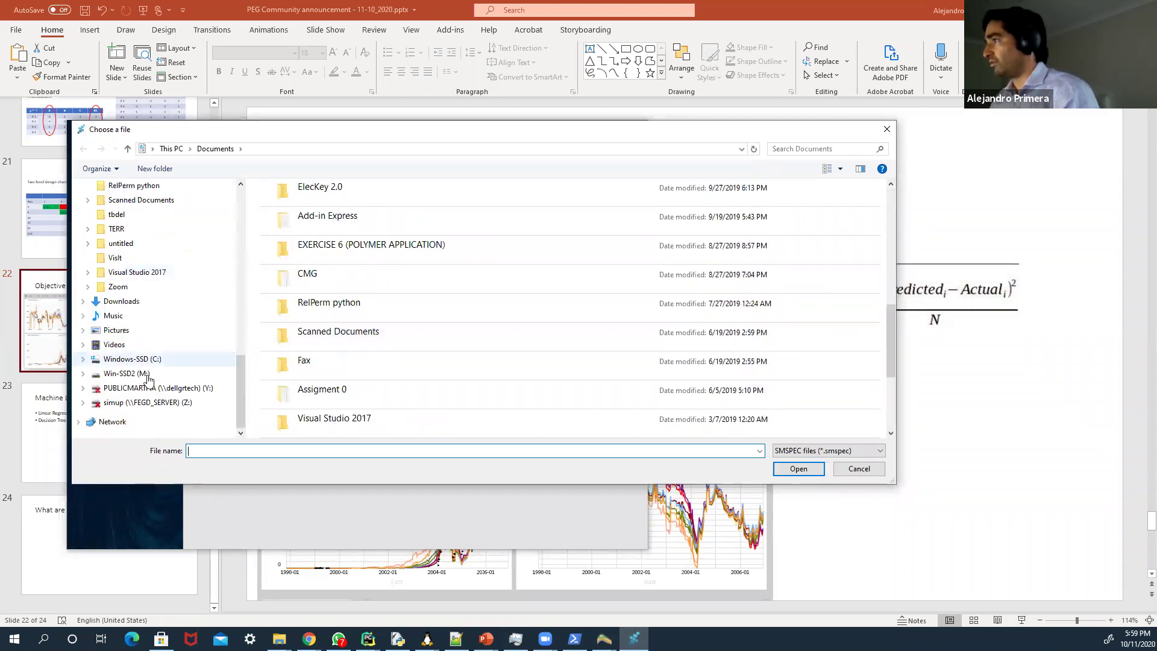
pyautogui.click(146, 377)
pyautogui.scroll(-5, 337, 301)
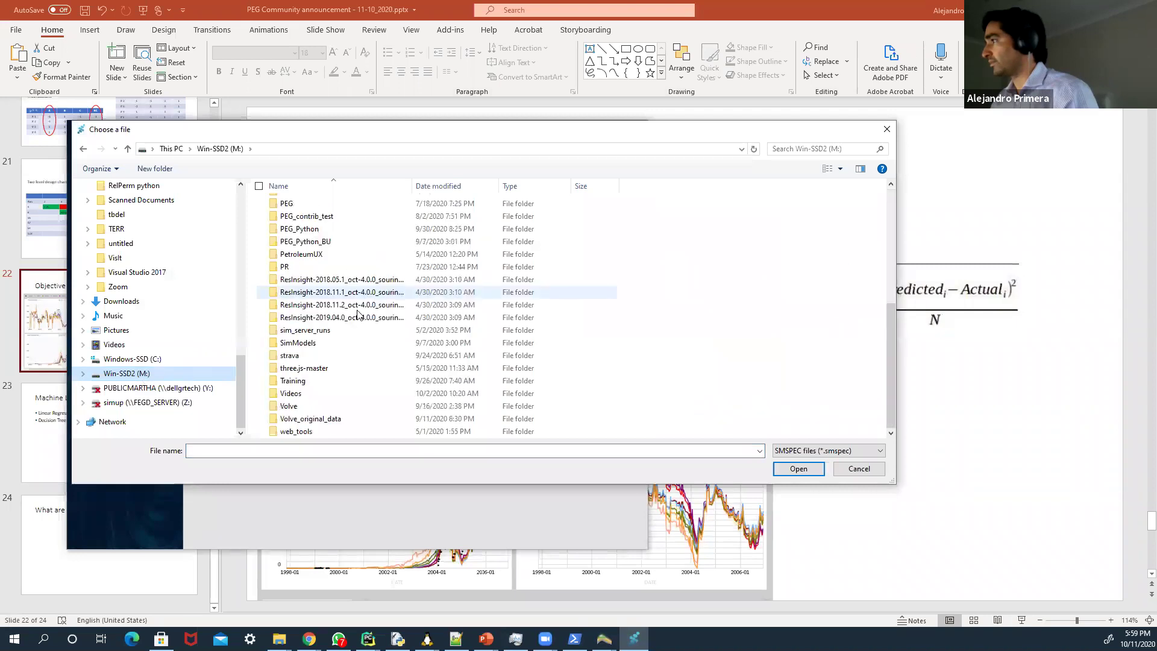
pyautogui.scroll(3, 304, 277)
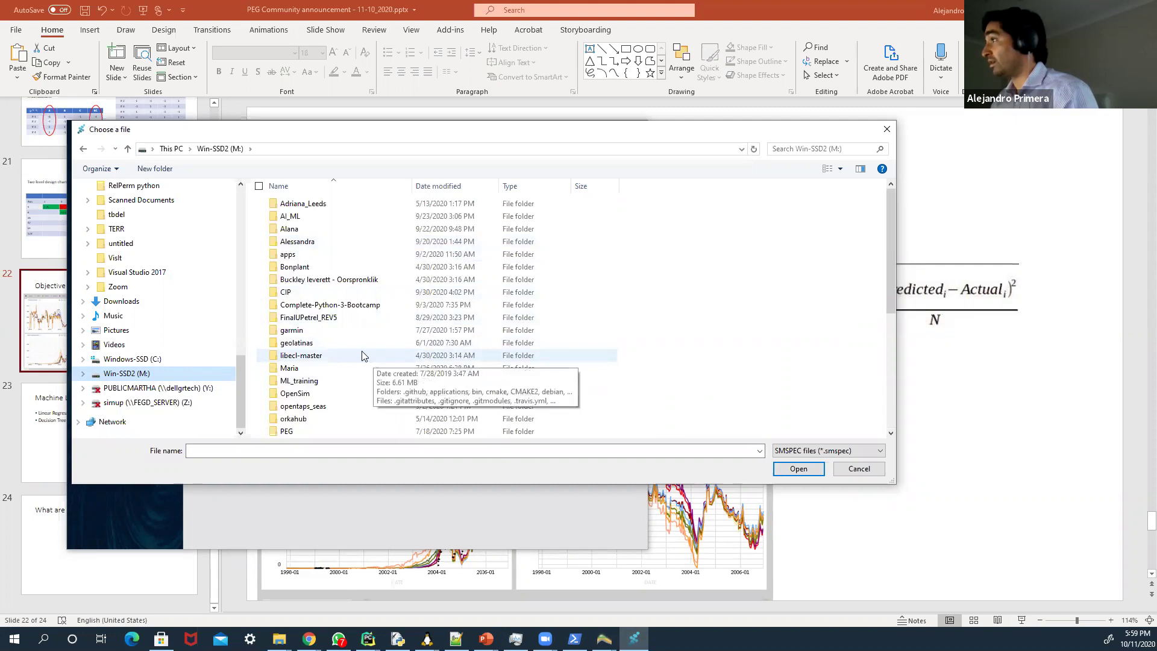
pyautogui.scroll(-4, 361, 356)
pyautogui.doubleClick(312, 305)
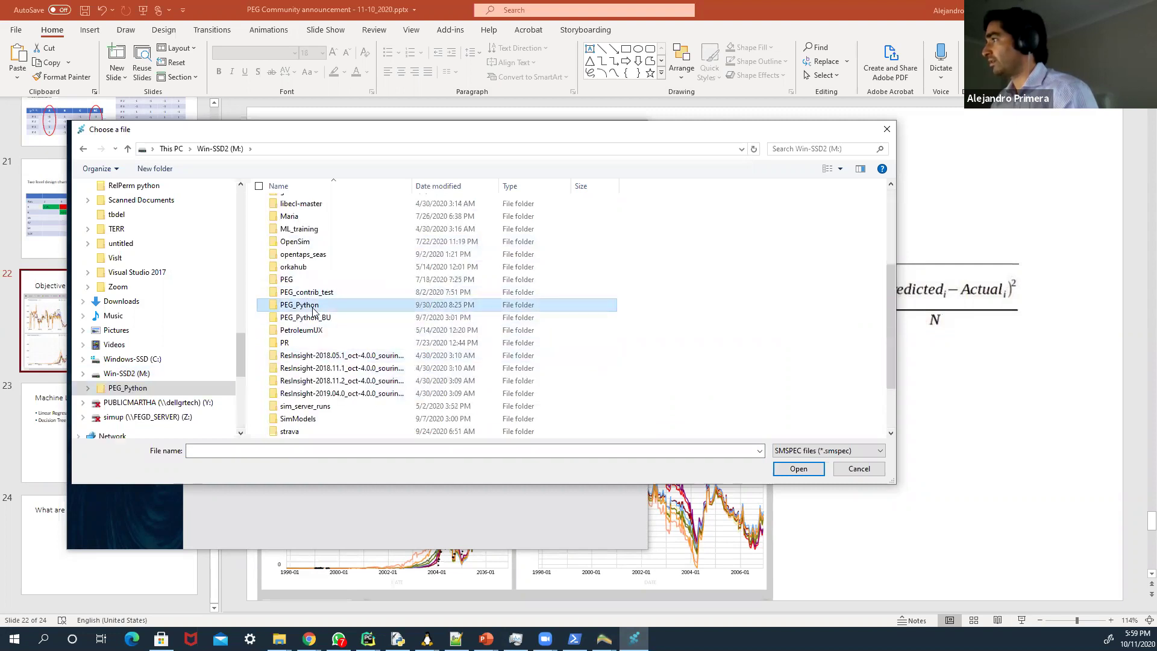
pyautogui.doubleClick(311, 332)
pyautogui.doubleClick(302, 229)
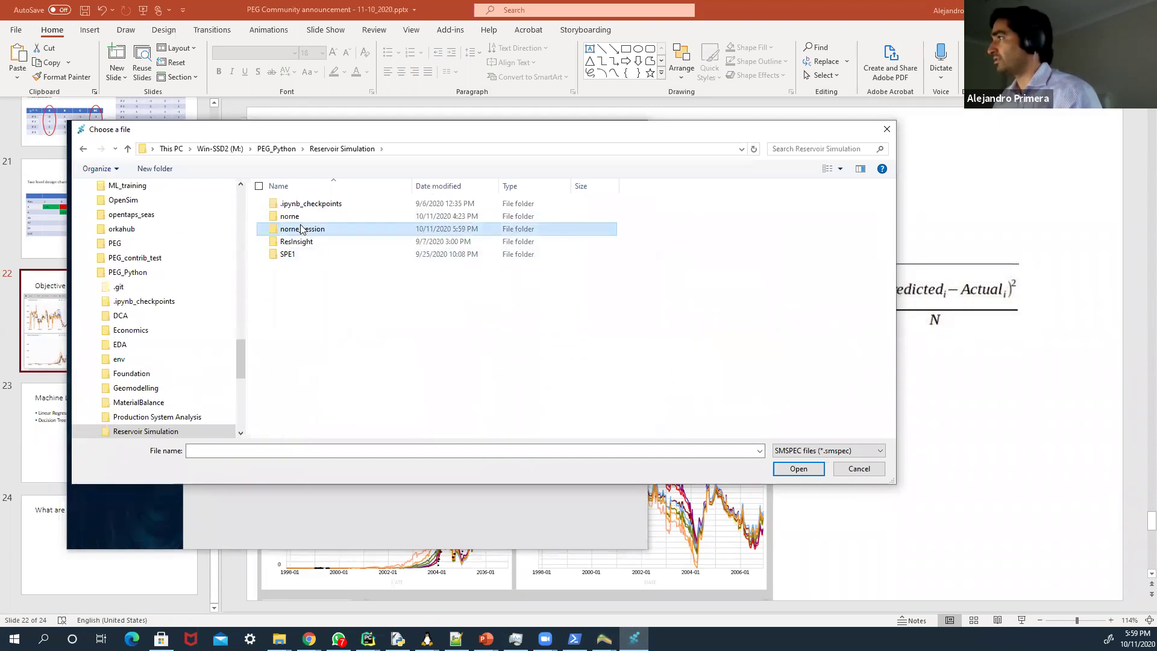
# Go up to Reservoir Simulation, open norne and select the FFRESI case files
pyautogui.click(360, 151)
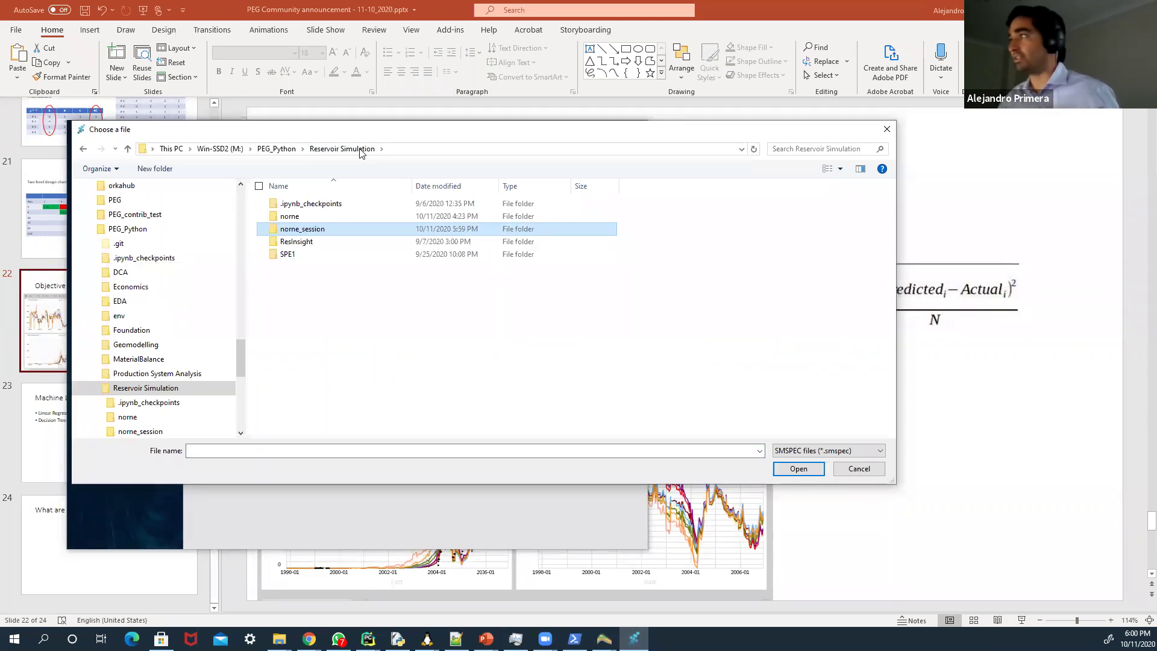
pyautogui.doubleClick(292, 220)
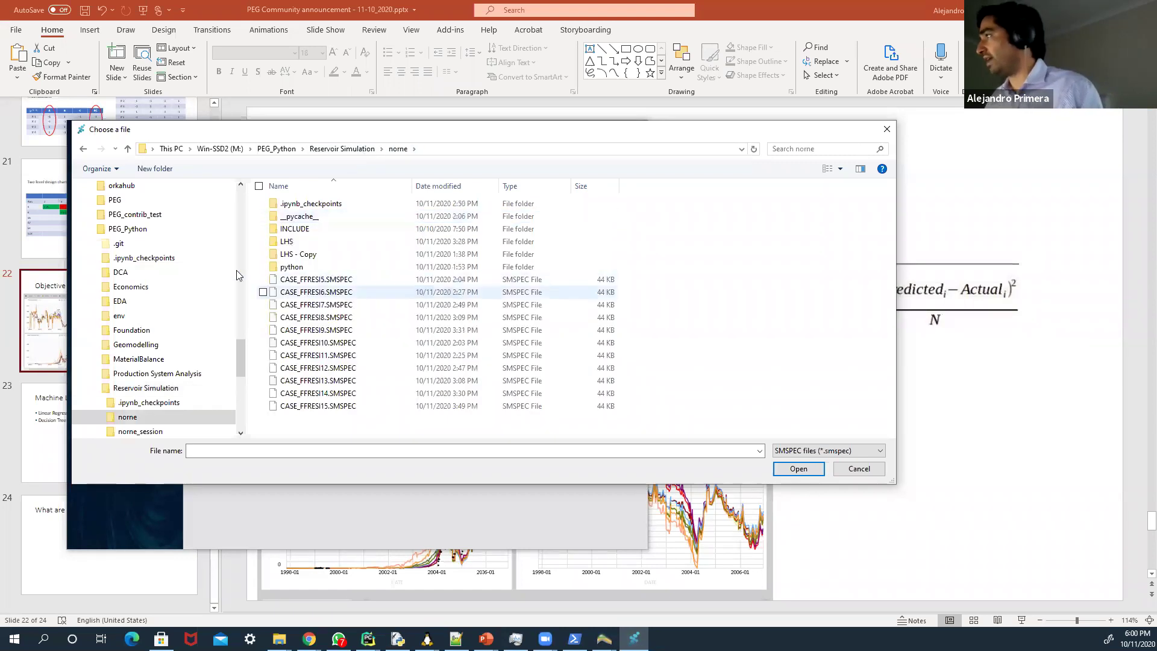
pyautogui.click(337, 282)
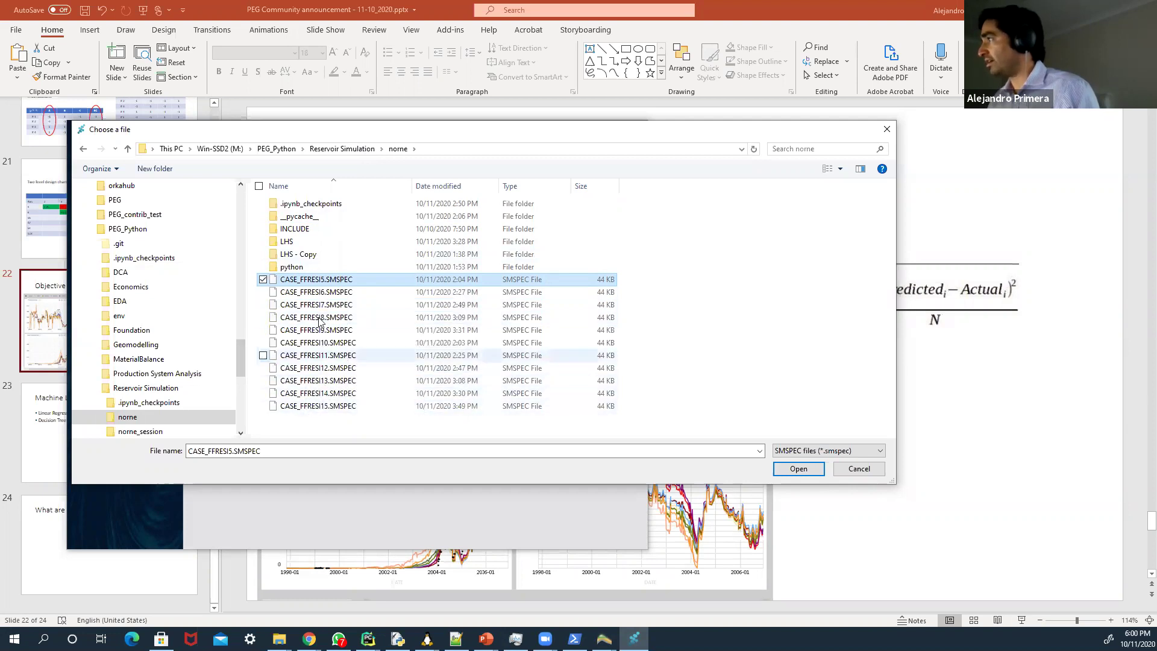
pyautogui.keyDown('shift'); pyautogui.click(346, 406); pyautogui.keyUp('shift')
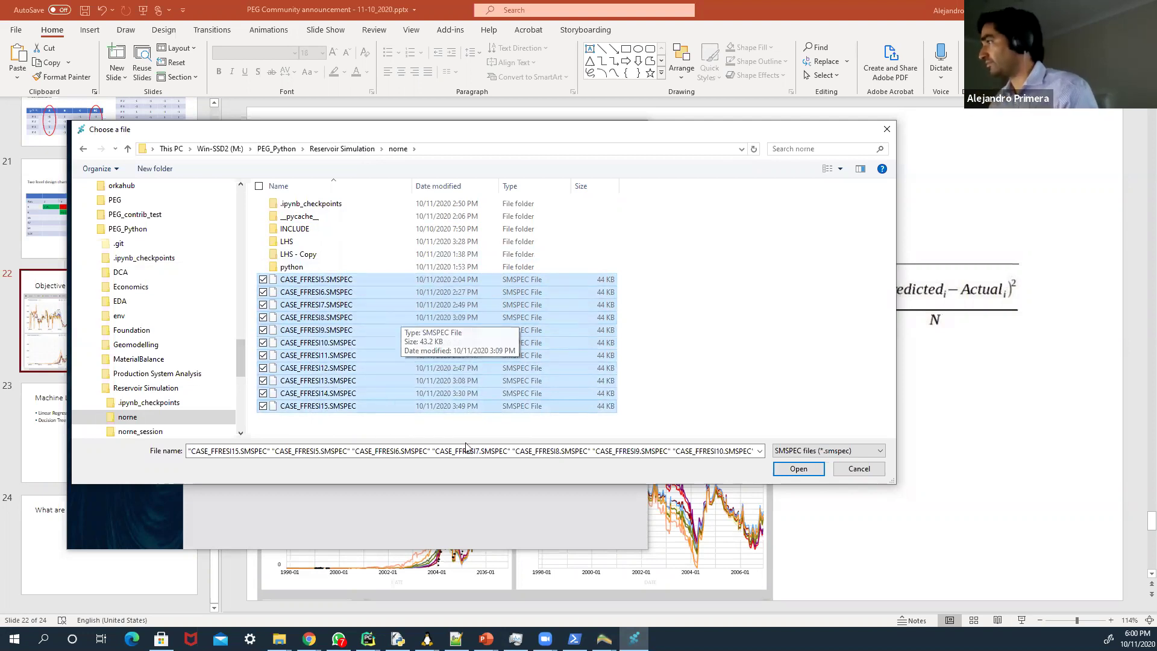
# Open the LHS folder and load CASE0.SMSPEC through CASE49.SMSPEC
pyautogui.doubleClick(287, 241)
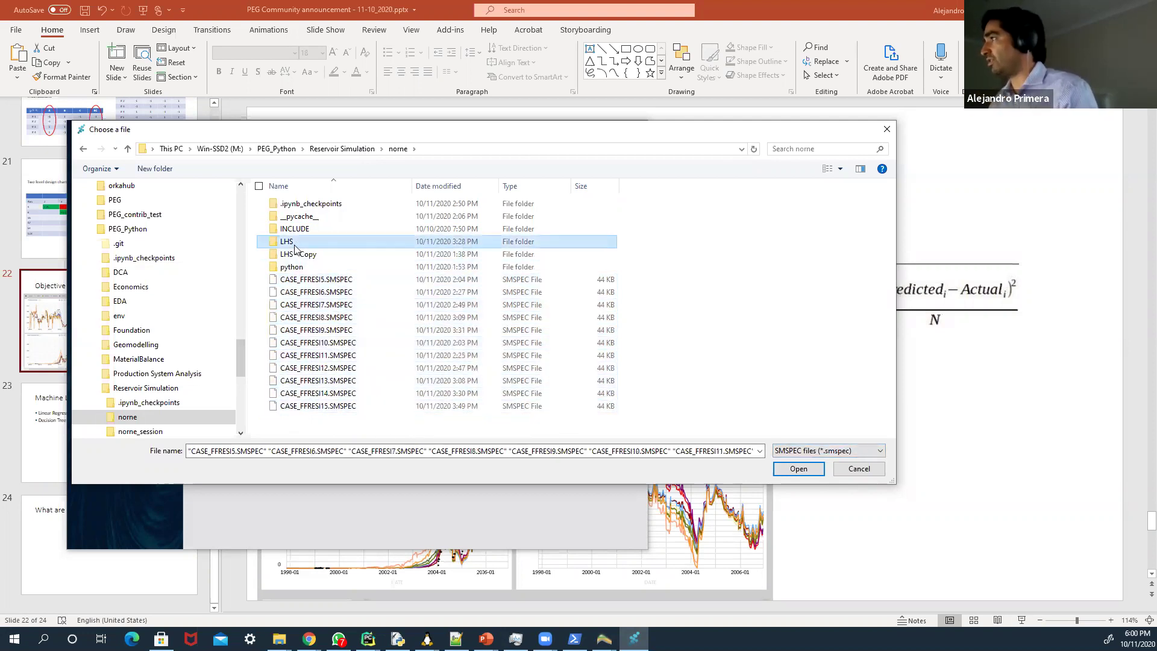
pyautogui.click(306, 215)
pyautogui.scroll(-10, 361, 325)
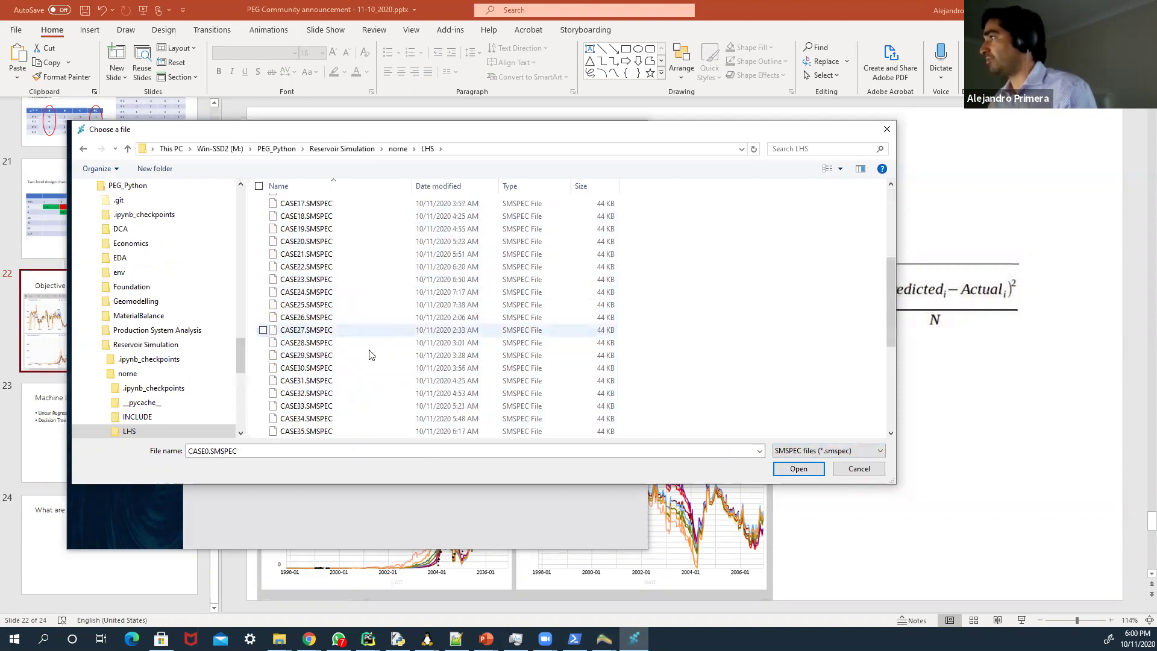
pyautogui.keyDown('shift'); pyautogui.click(318, 431); pyautogui.keyUp('shift')
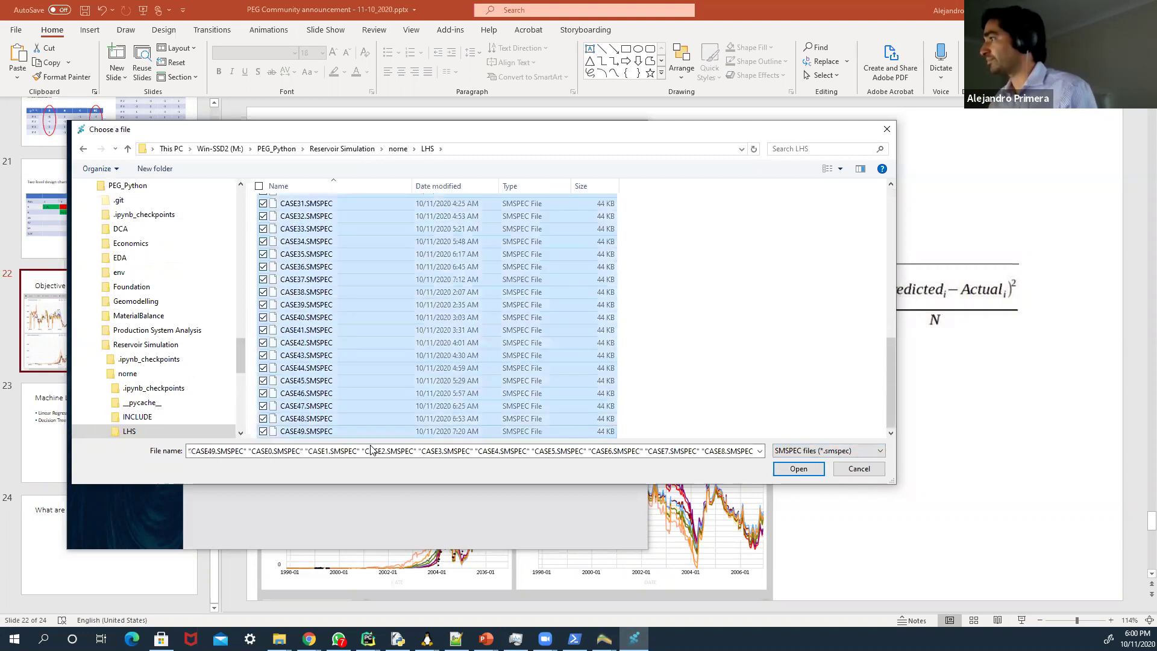
pyautogui.click(799, 469)
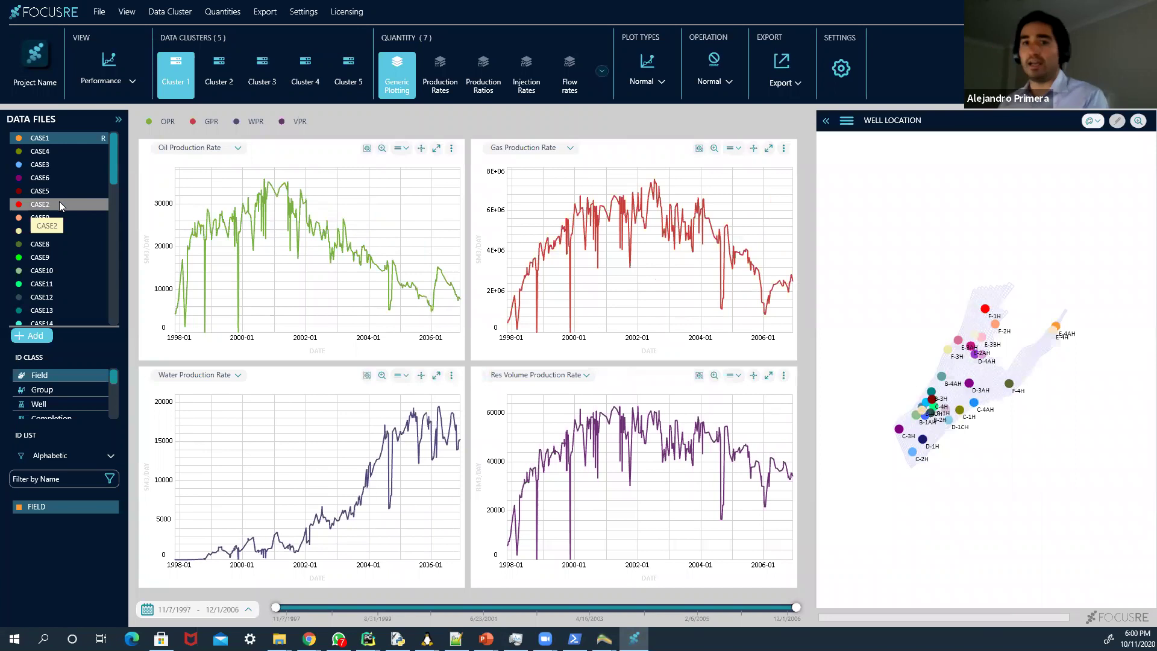
# Shift-select down to CASE49 in Data Files so all cases plot together
pyautogui.scroll(-10, 59, 201)
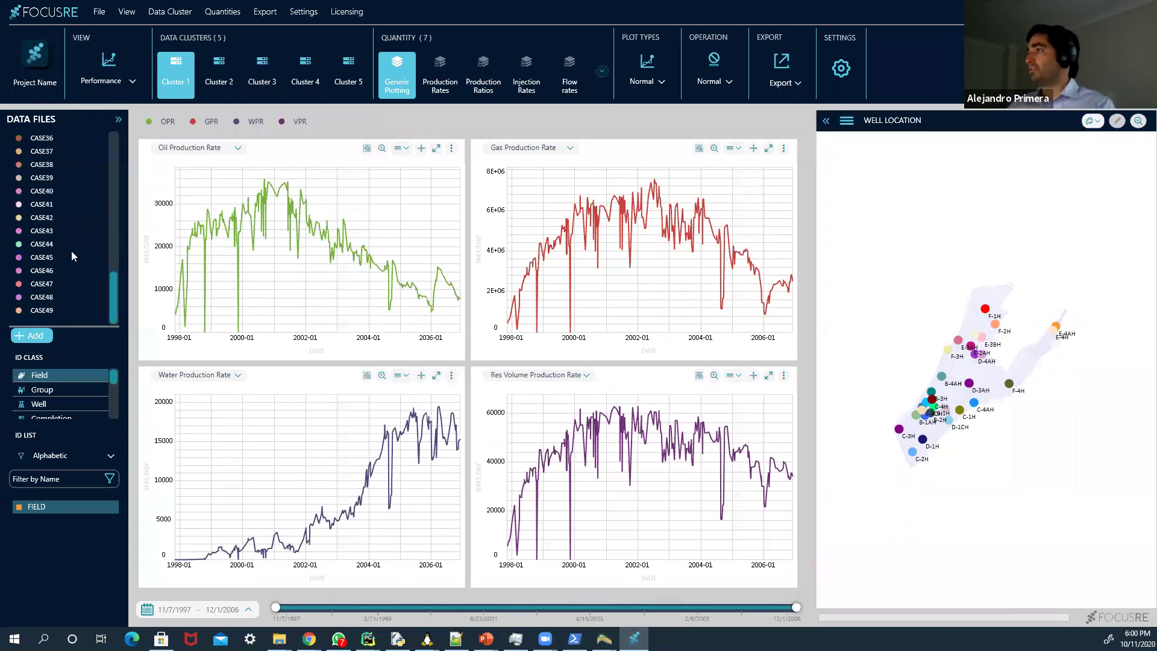
pyautogui.keyDown('shift'); pyautogui.click(65, 304); pyautogui.keyUp('shift')
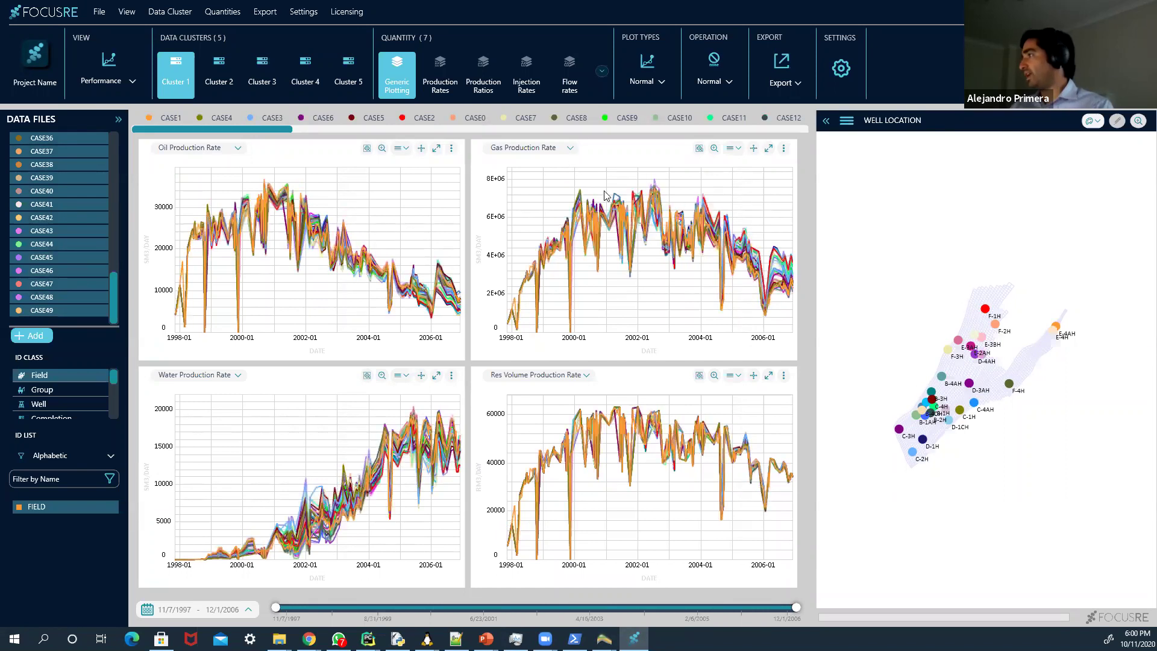
# Set ID Class to Well, select CASE1, CASE3, CASE4, CASE5, CASE6, and plot well B-1BH
pyautogui.click(47, 404)
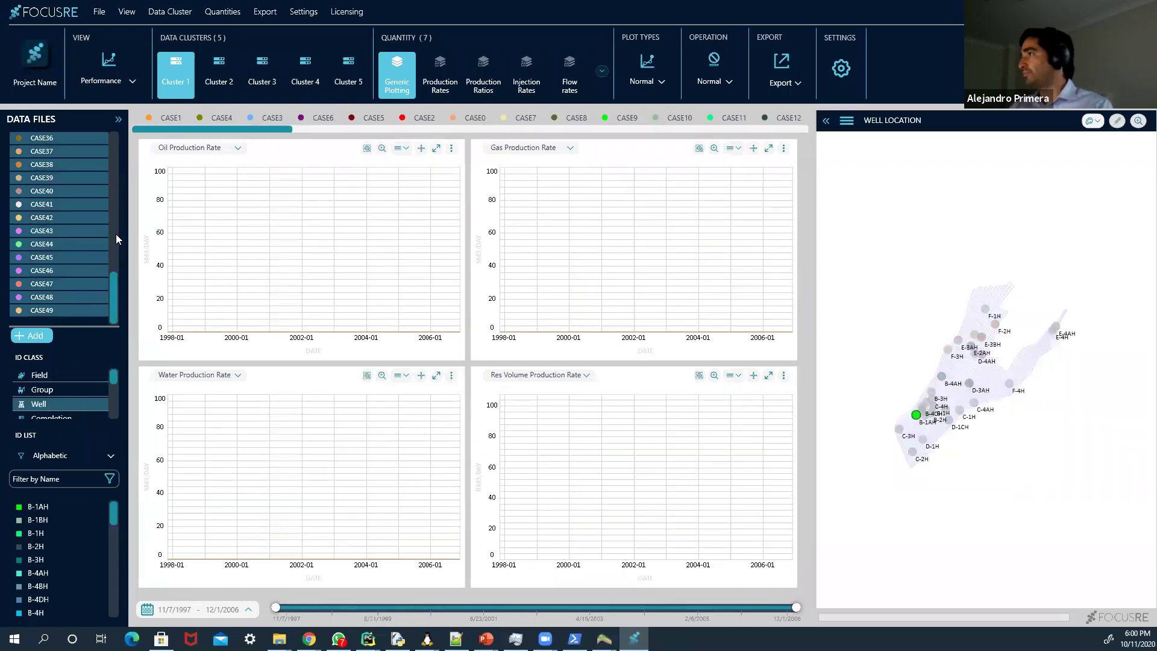
pyautogui.moveTo(110, 307); pyautogui.dragTo(114, 152)
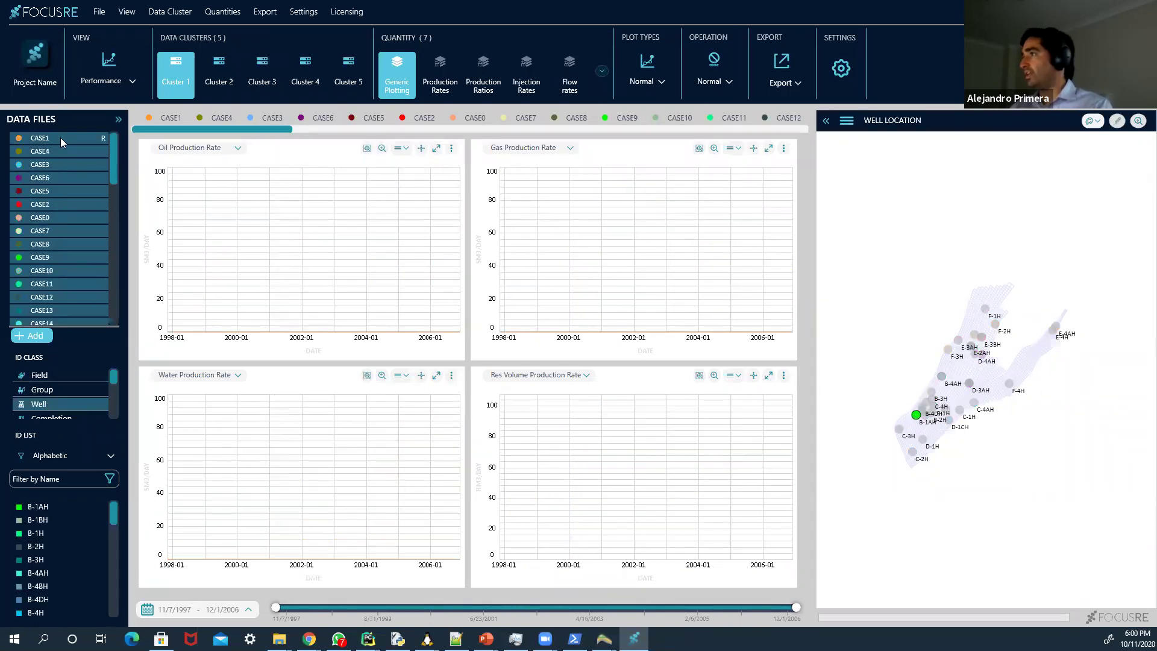
pyautogui.click(58, 166)
pyautogui.keyDown('shift'); pyautogui.click(54, 137); pyautogui.keyUp('shift')
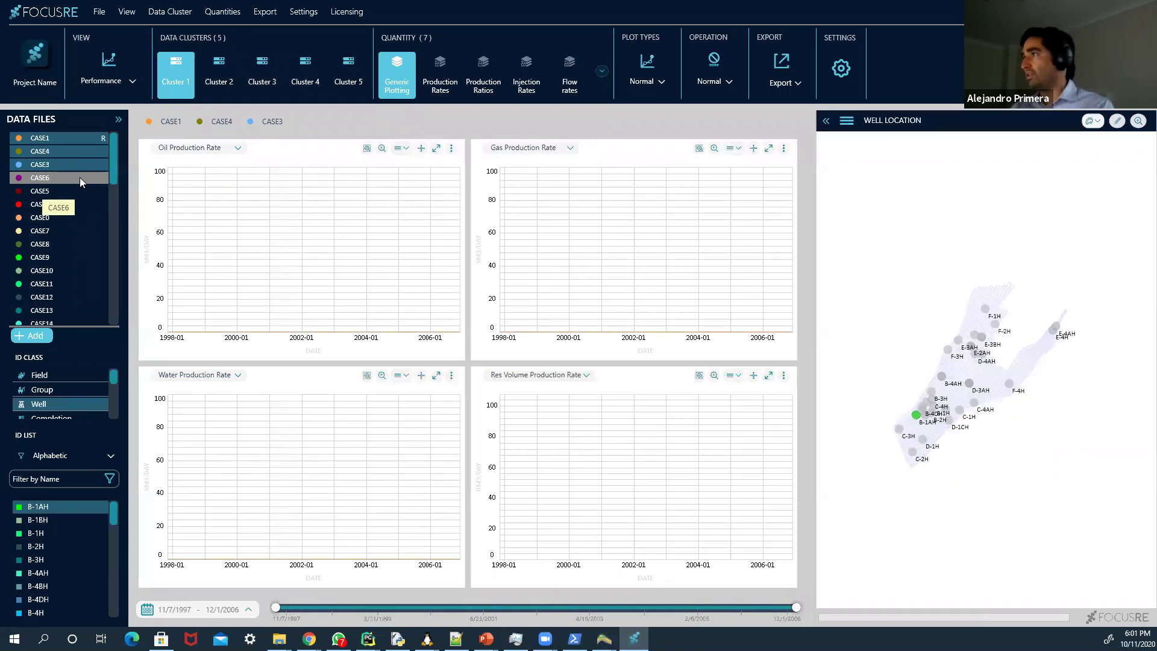
pyautogui.click(72, 179)
pyautogui.click(62, 190)
pyautogui.click(49, 523)
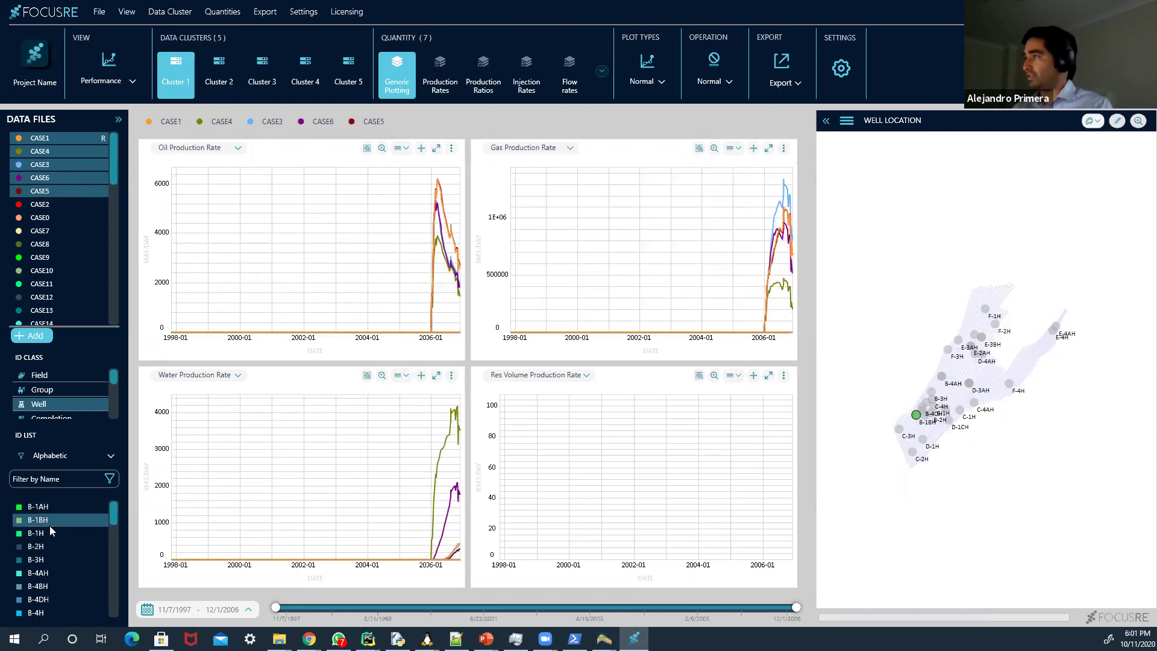
pyautogui.click(50, 529)
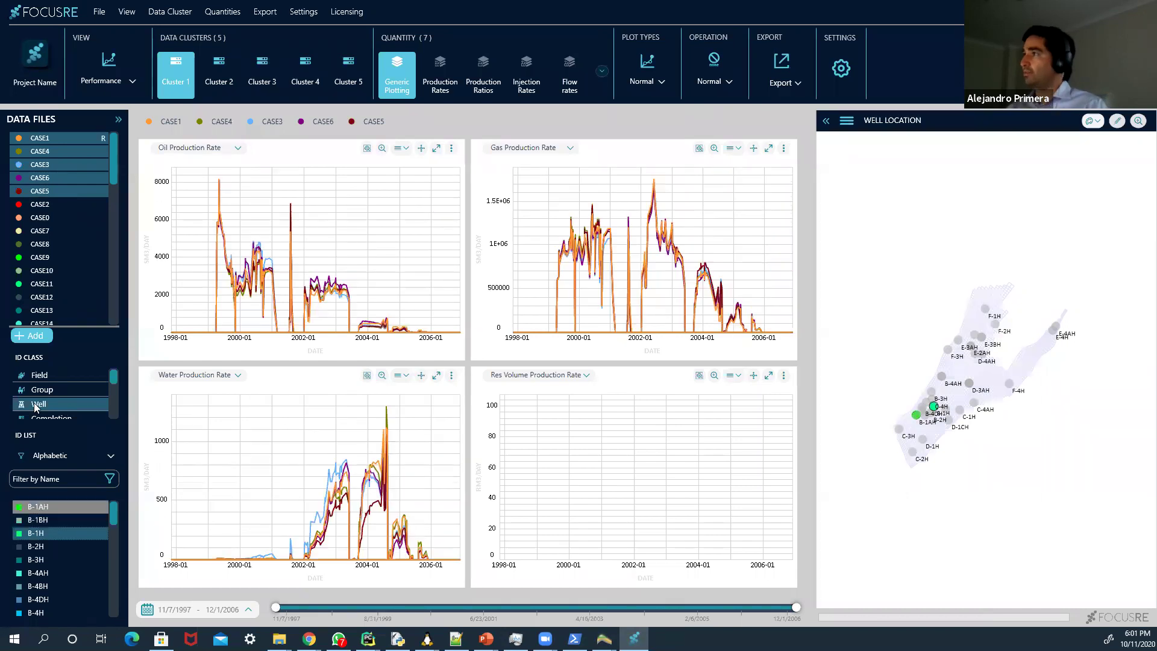
# Turn on Show Historical Data from the CASE1 context menu
pyautogui.rightClick(74, 139)
pyautogui.click(175, 173)
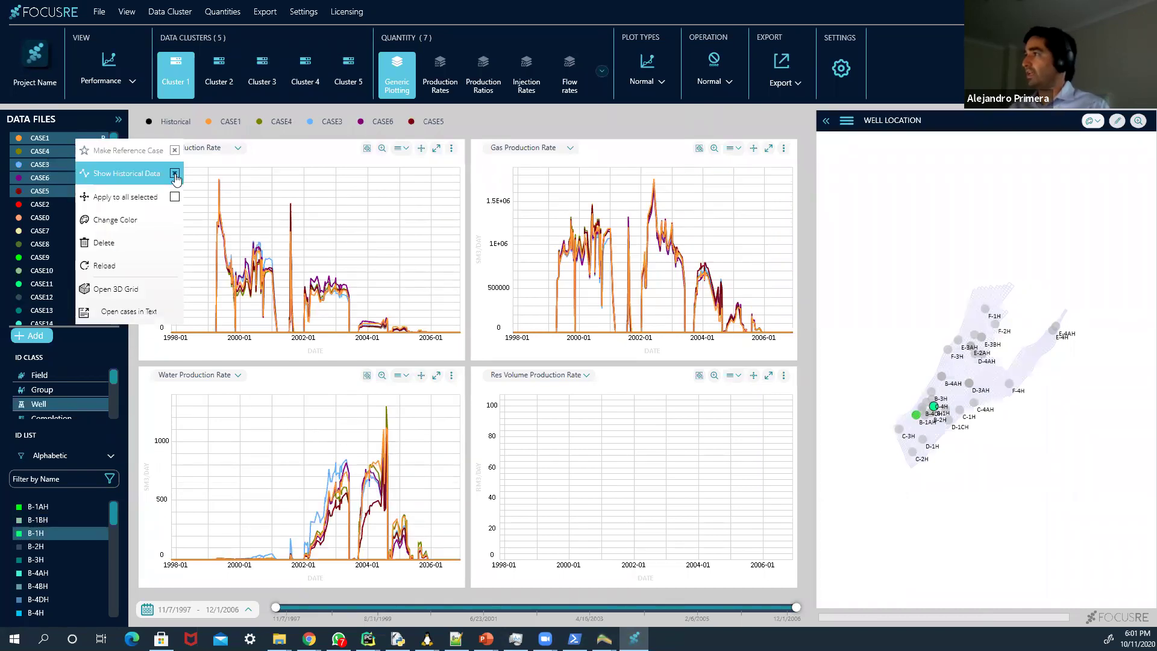
pyautogui.click(624, 122)
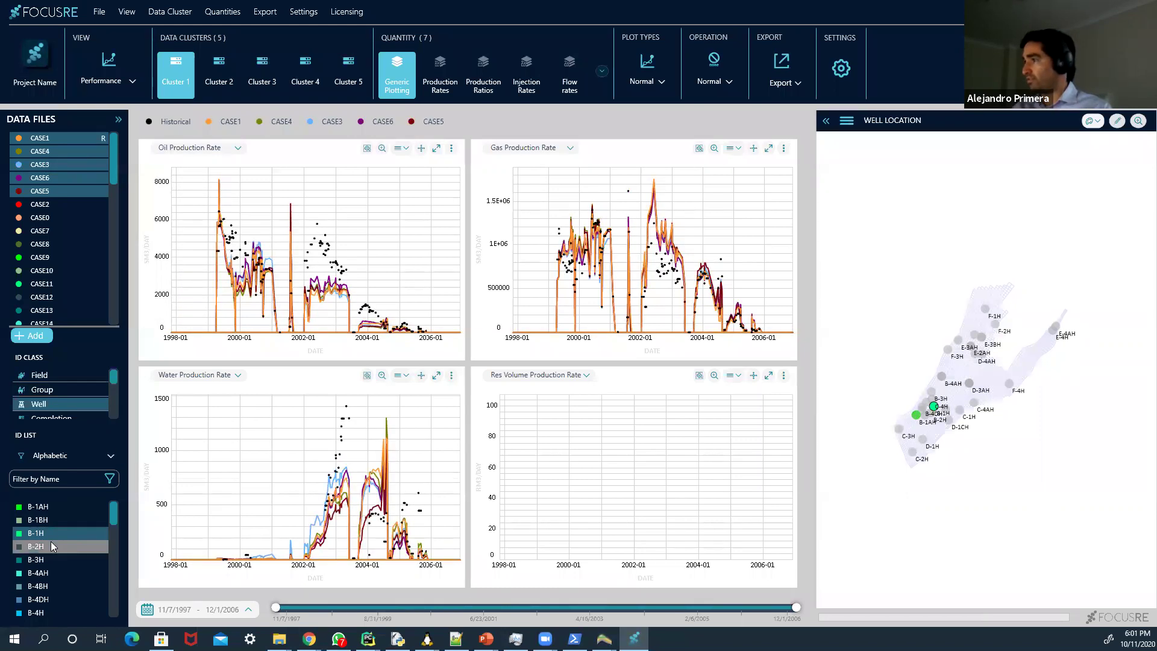
# Select CASE1 through CASE49 and plot well B-2H
pyautogui.click(74, 144)
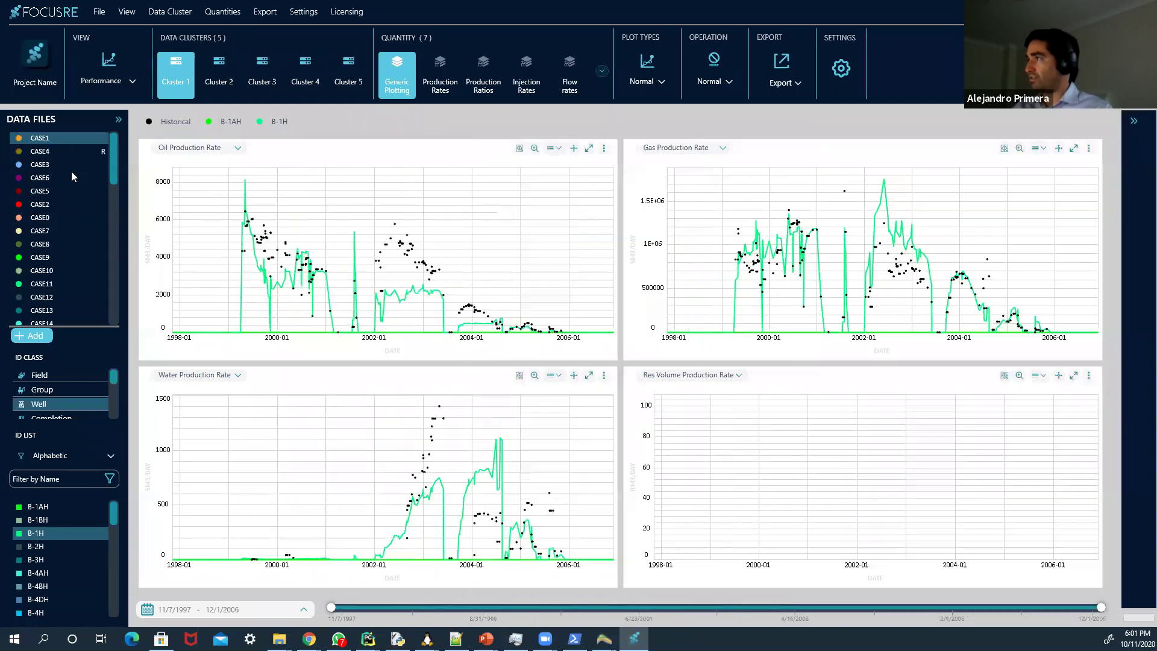
pyautogui.scroll(-10, 111, 310)
pyautogui.click(81, 309)
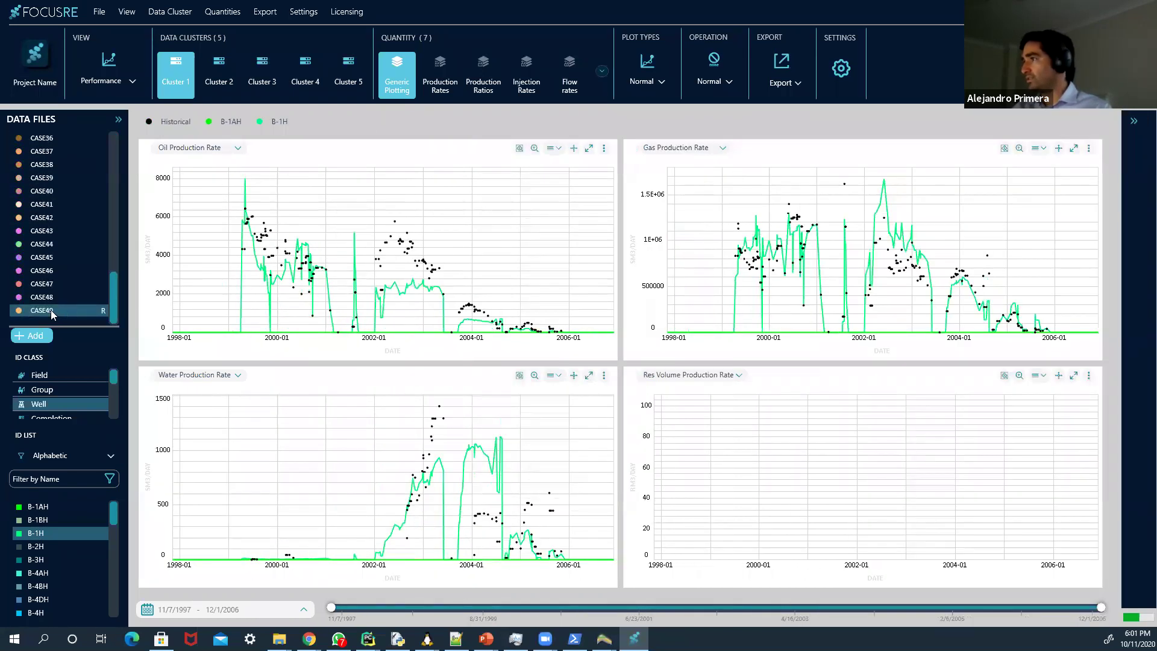
pyautogui.moveTo(116, 288); pyautogui.dragTo(75, 134)
pyautogui.keyDown('shift'); pyautogui.click(75, 134); pyautogui.keyUp('shift')
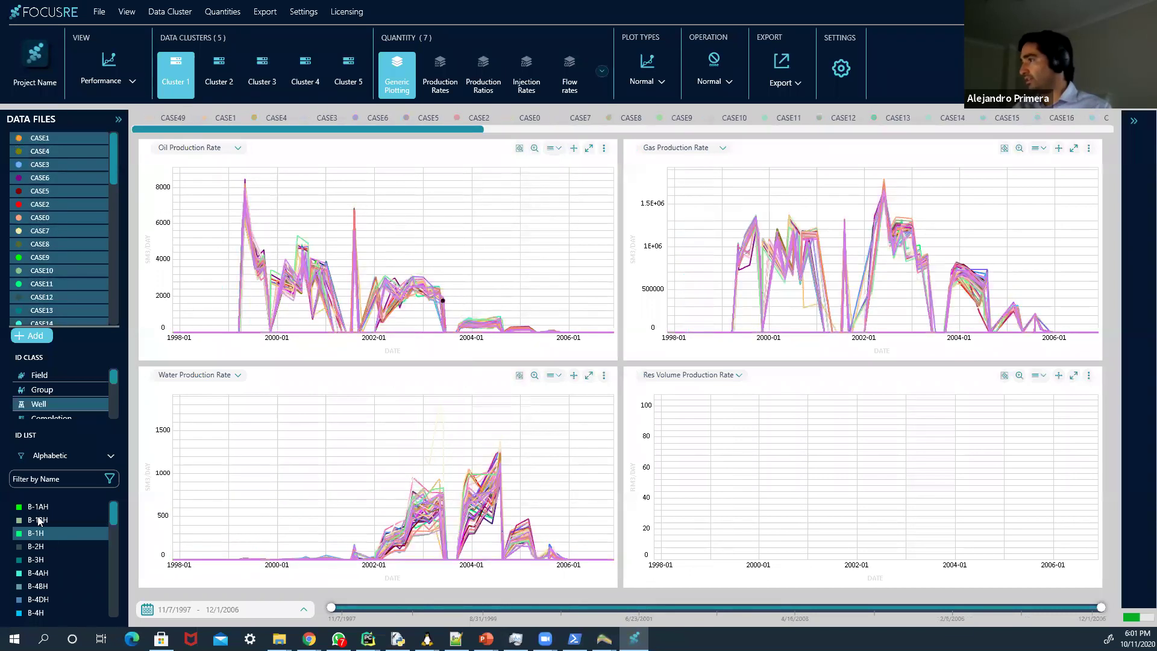
pyautogui.click(50, 545)
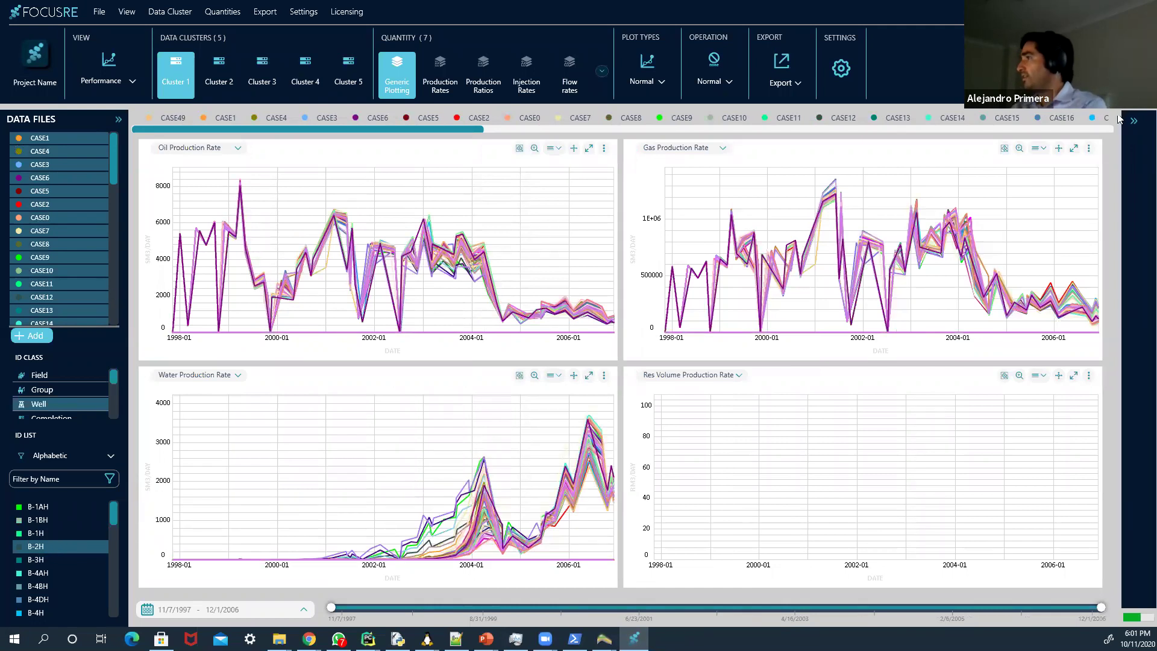
# Reselect CASE1 to CASE49 and step through wells B-3H, B-4AH and B-4BH
pyautogui.click(70, 140)
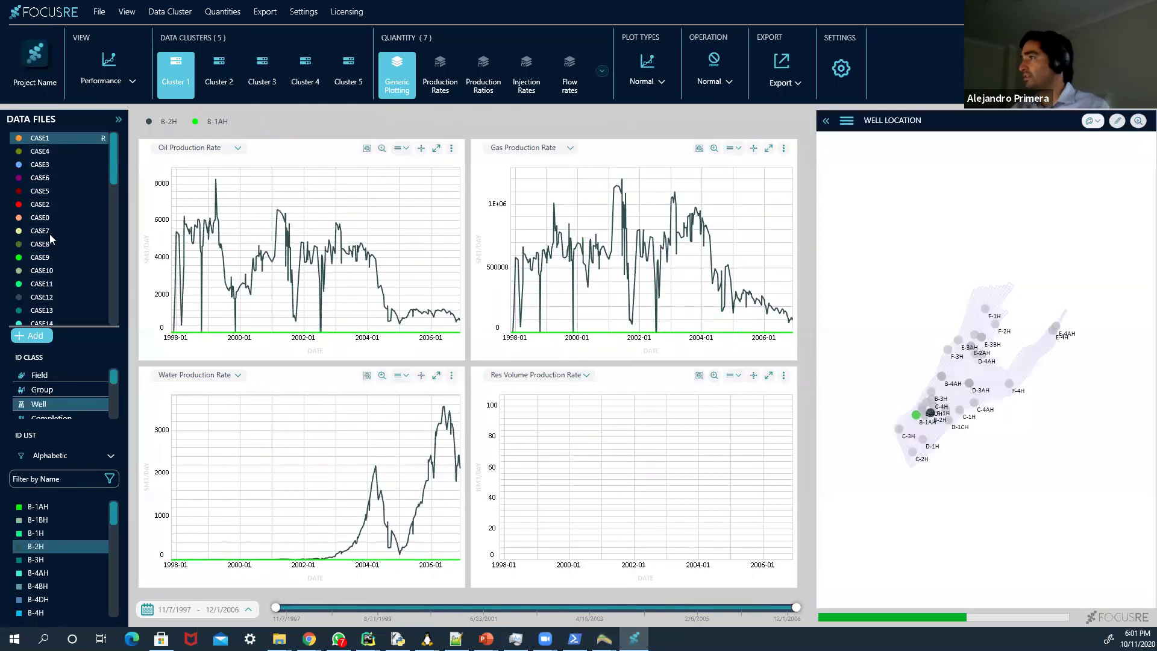
pyautogui.scroll(-10, 56, 257)
pyautogui.keyDown('shift'); pyautogui.click(63, 309); pyautogui.keyUp('shift')
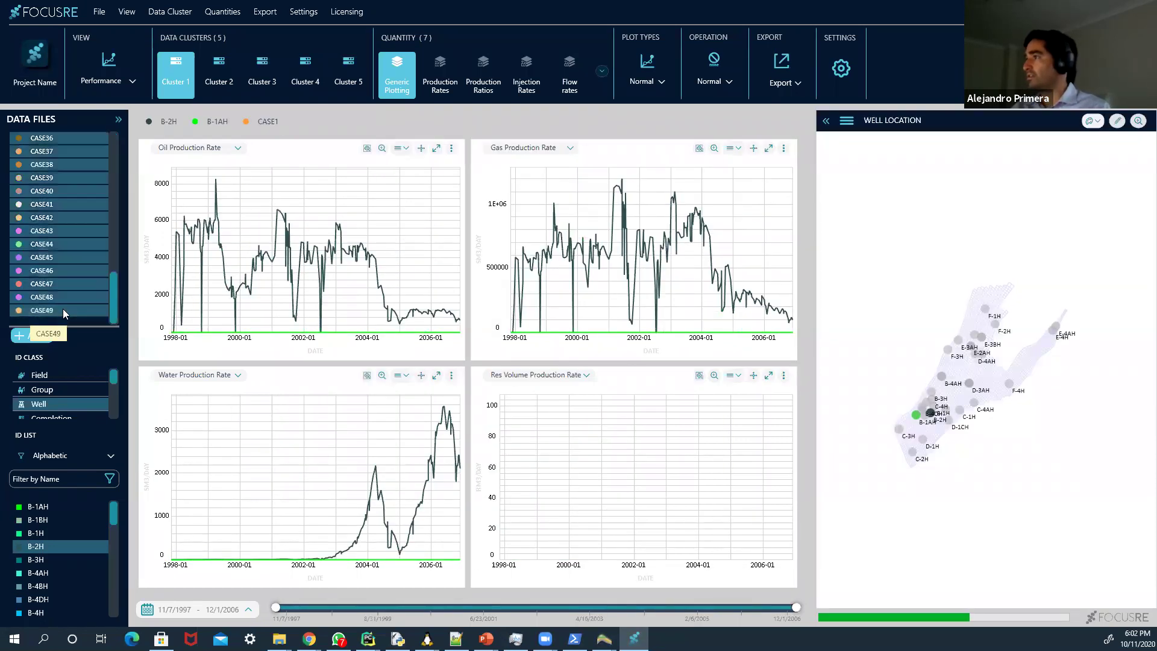
pyautogui.click(50, 564)
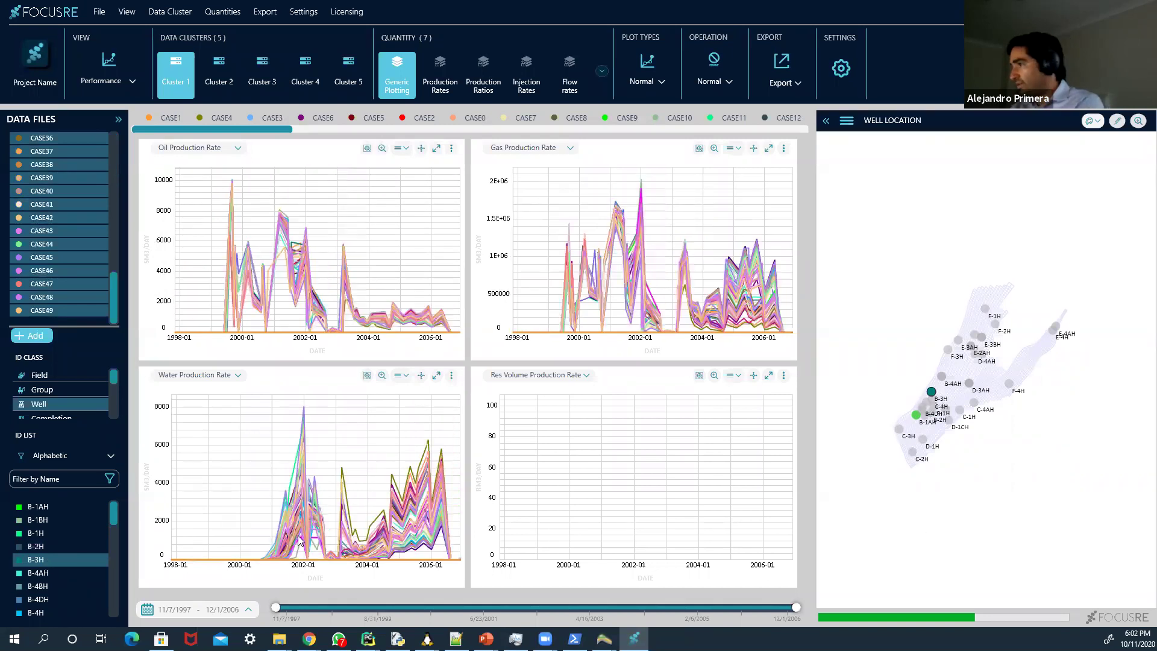
pyautogui.click(51, 573)
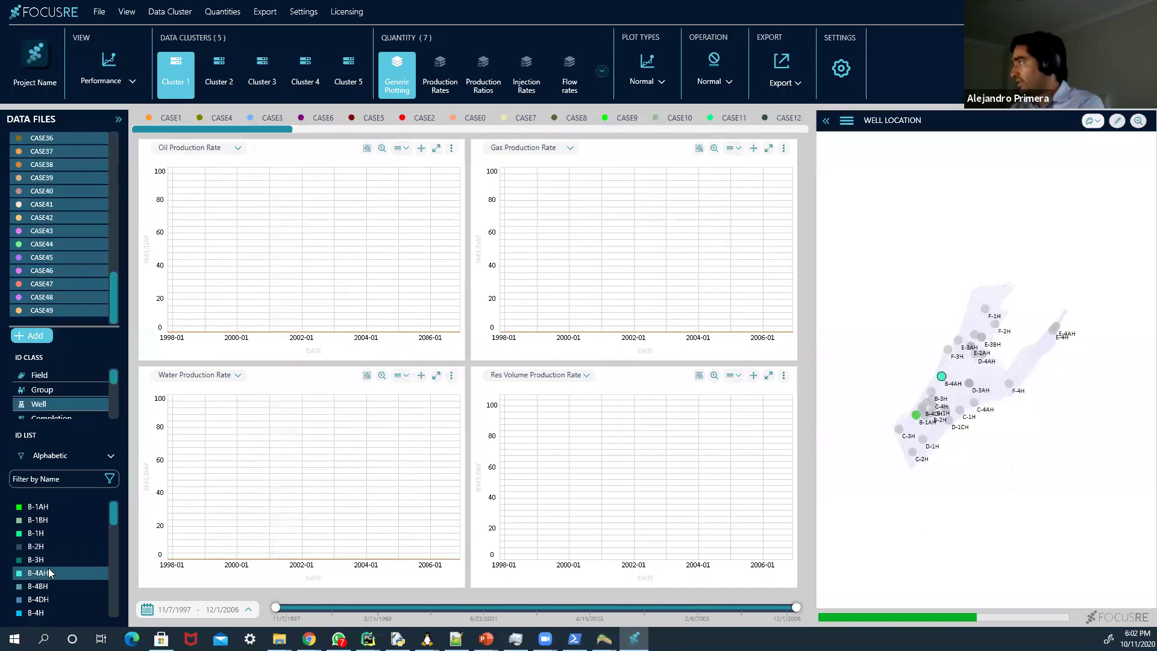
pyautogui.click(52, 585)
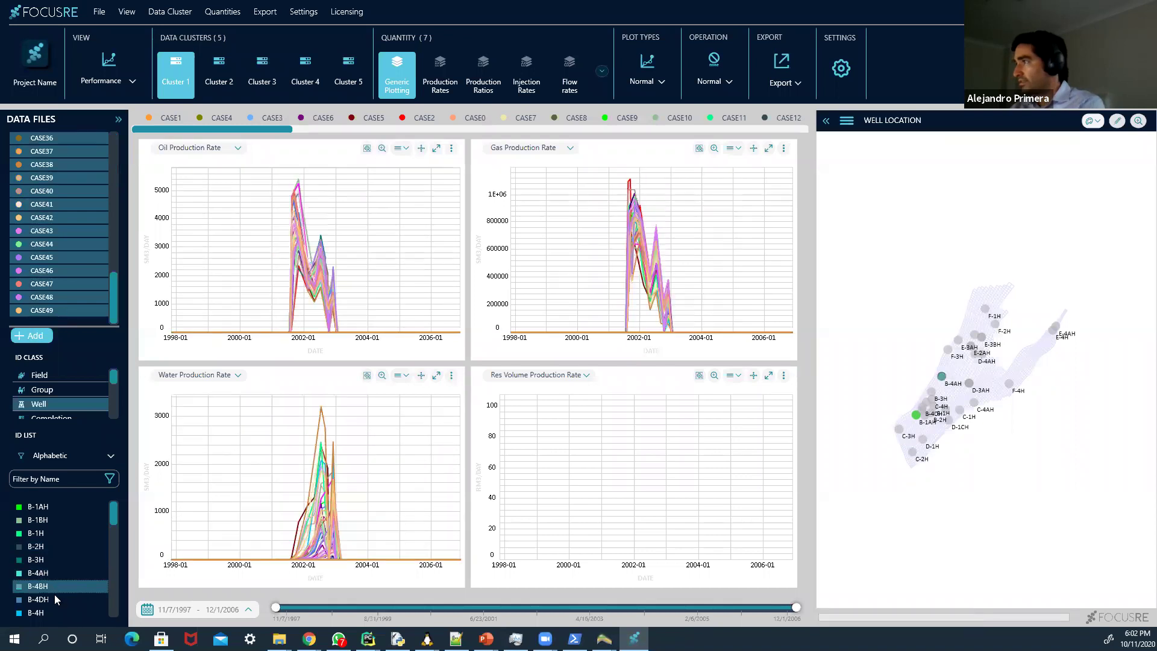
pyautogui.moveTo(115, 279); pyautogui.dragTo(114, 146)
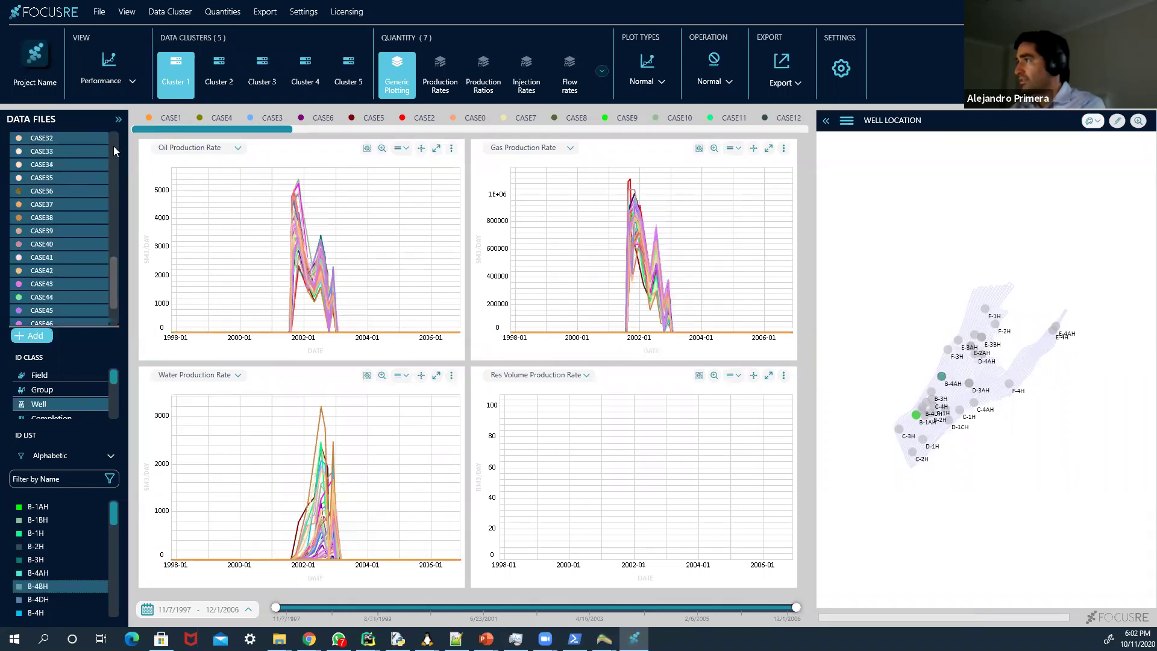
# Show historical data for all cases and plot well B-4DH
pyautogui.rightClick(89, 137)
pyautogui.click(150, 171)
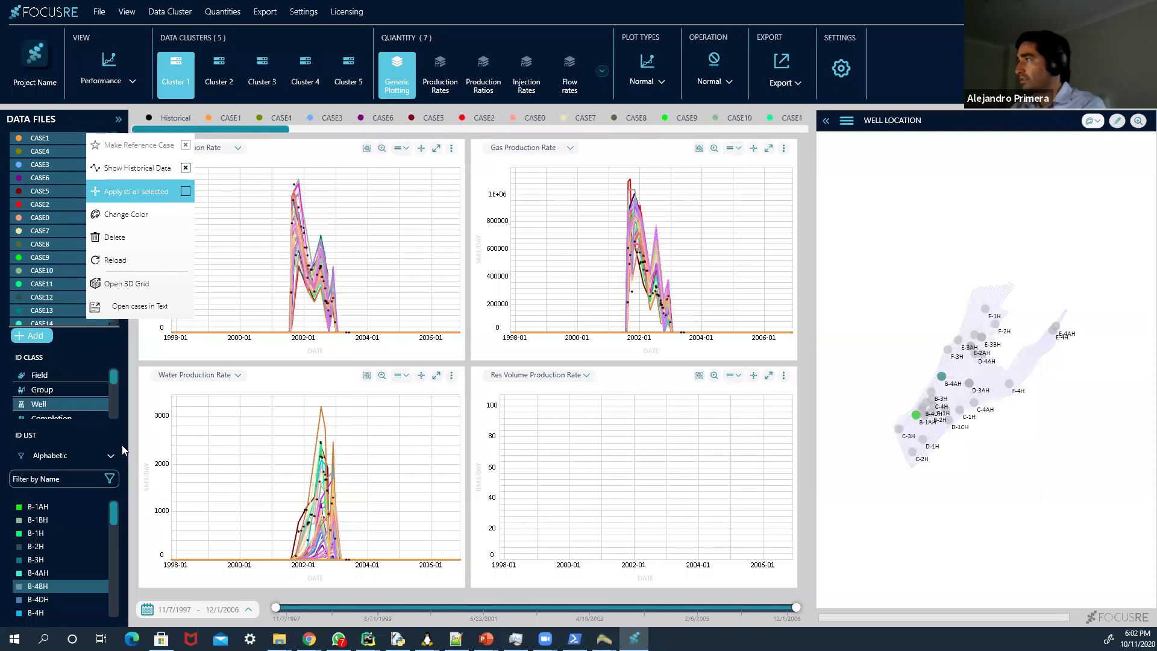
pyautogui.click(52, 598)
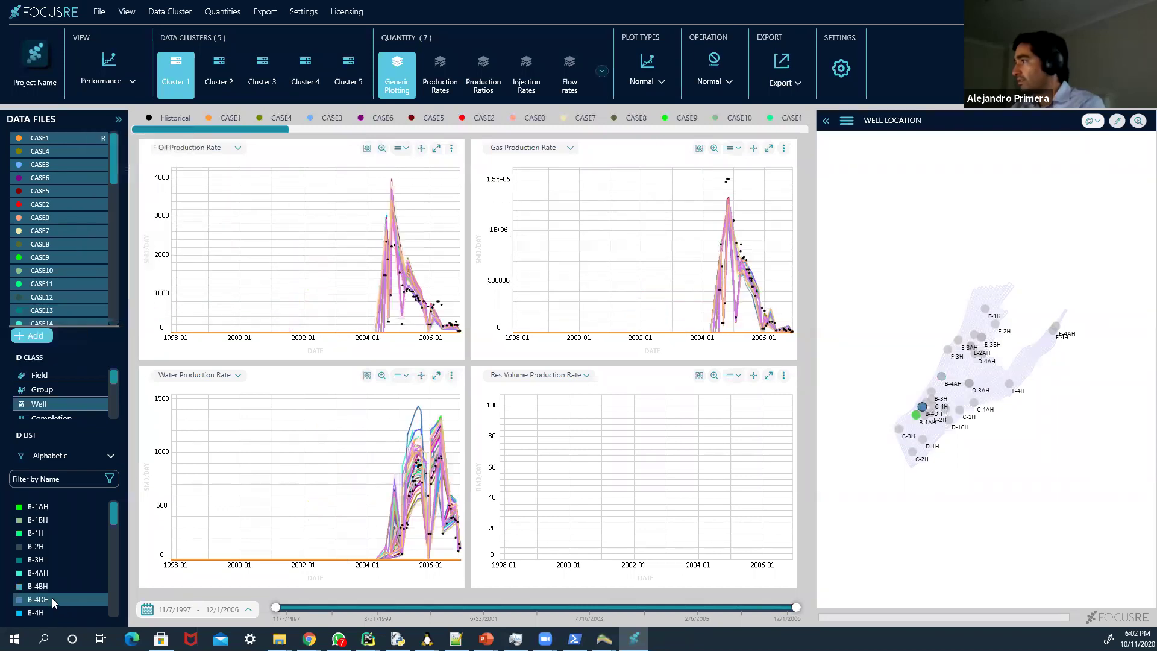
pyautogui.press('Down')
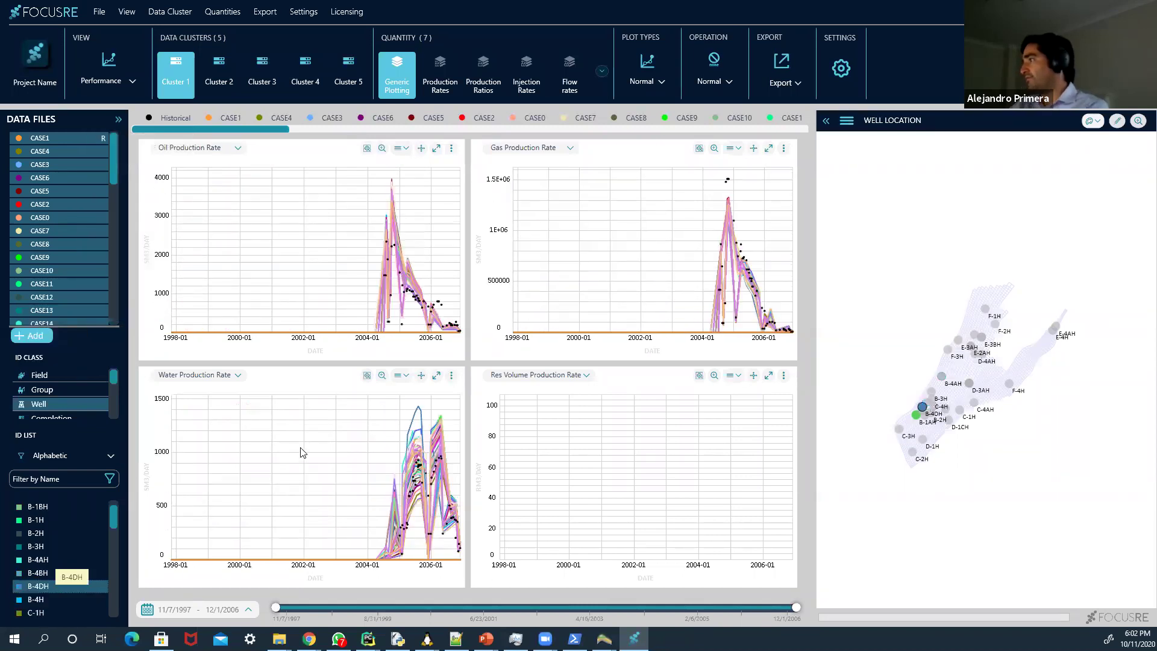
# Change the lower-left water chart quantity to [WCT] Water Cut
pyautogui.click(238, 377)
pyautogui.write('wwct')
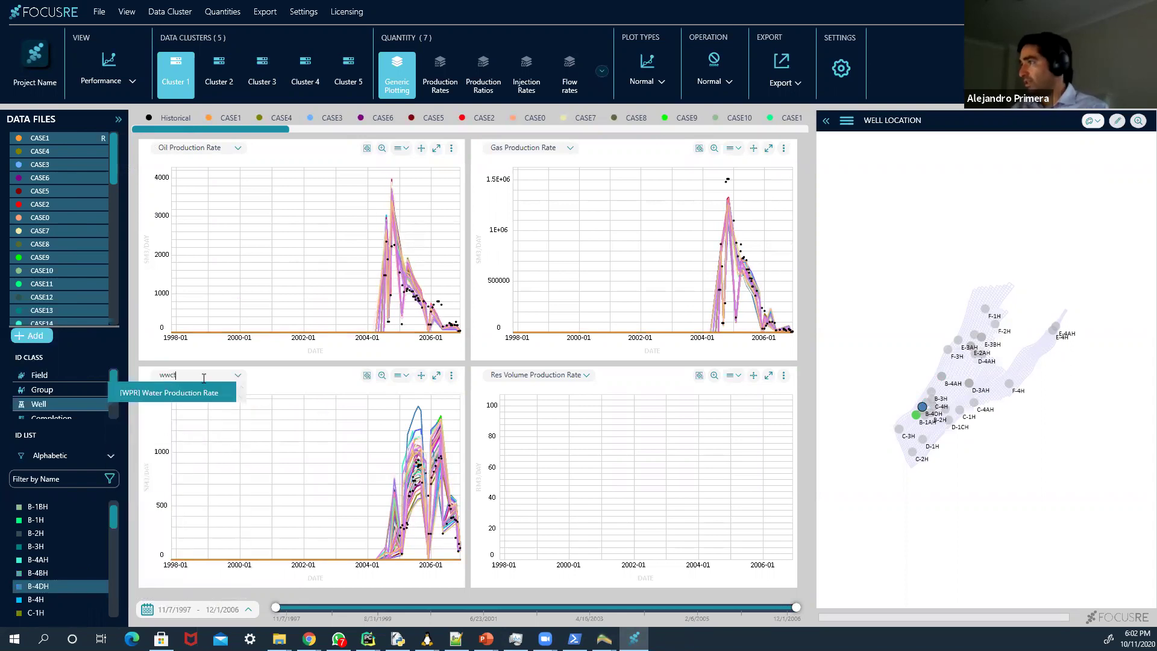
pyautogui.press('BackSpace')
pyautogui.press('BackSpace')
pyautogui.press('BackSpace')
pyautogui.press('BackSpace')
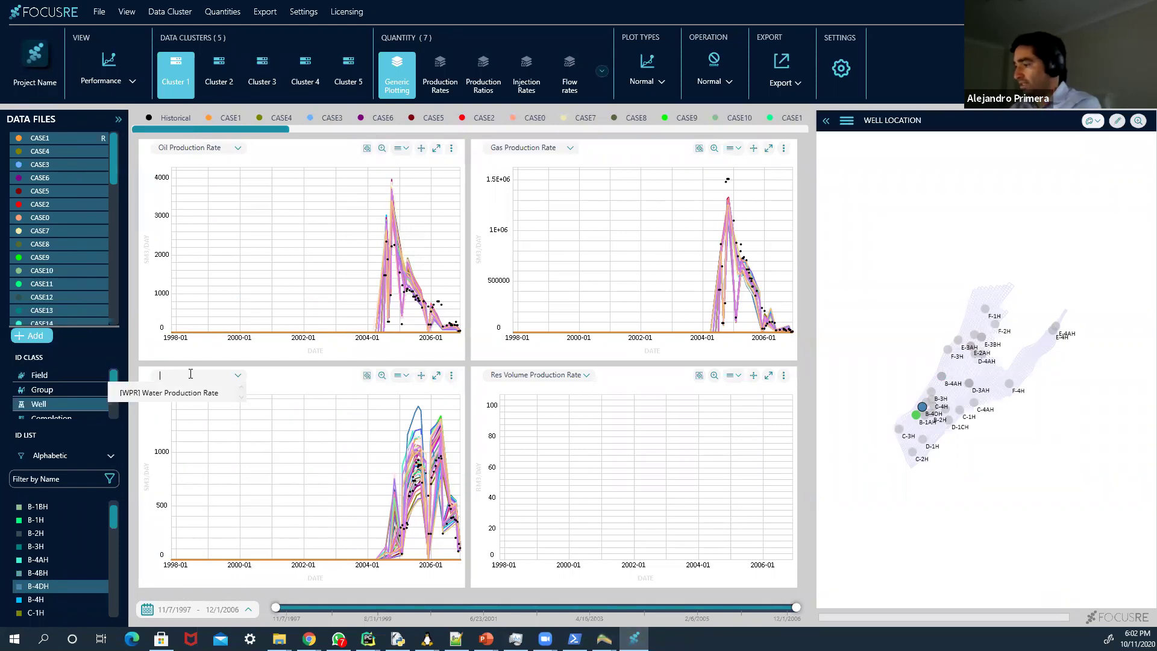
pyautogui.scroll(-1, 204, 473)
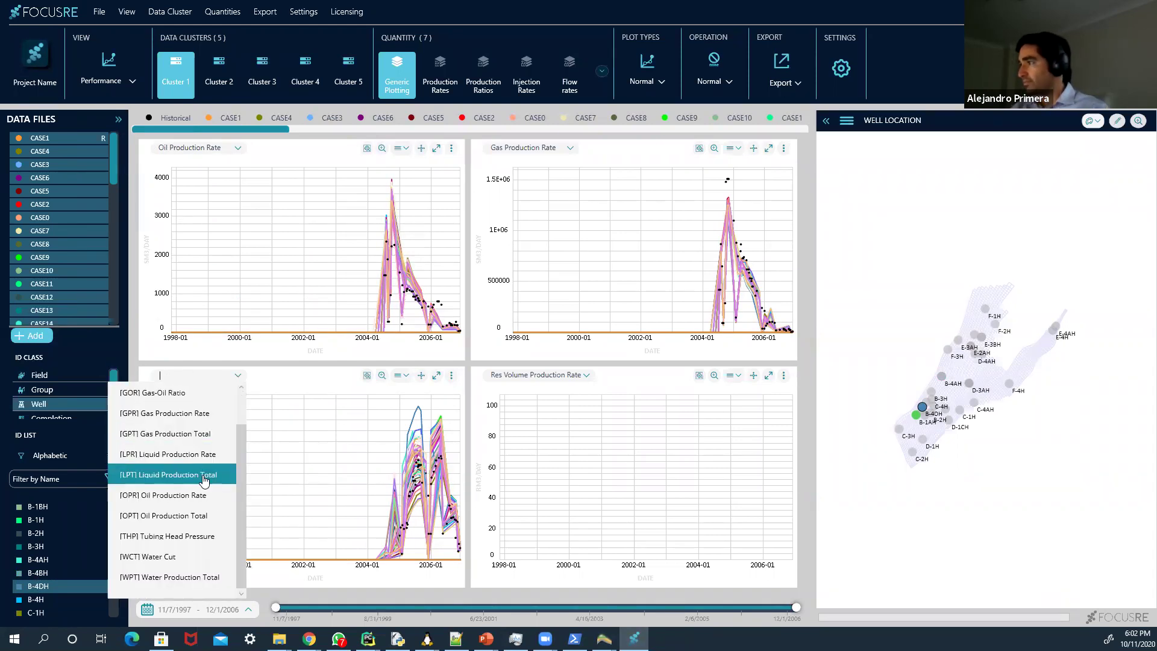
pyautogui.click(173, 554)
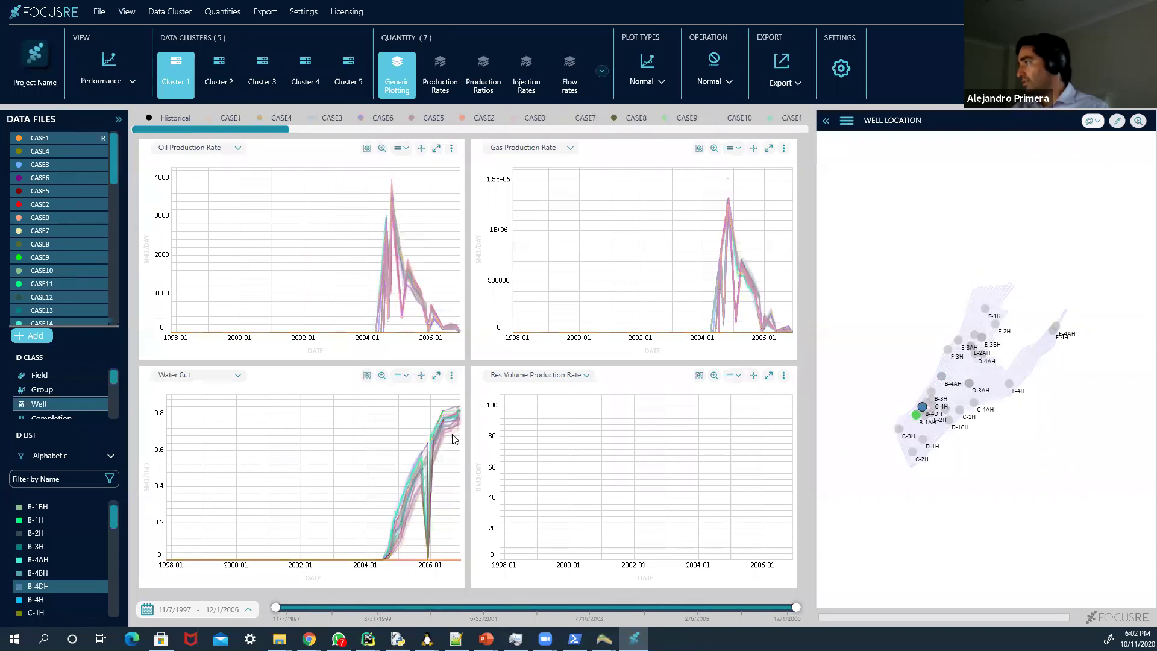
# Browse wells B-4H, K-3H, F-1H, E-3H and E-3CH, comparing water cut with history
pyautogui.click(47, 598)
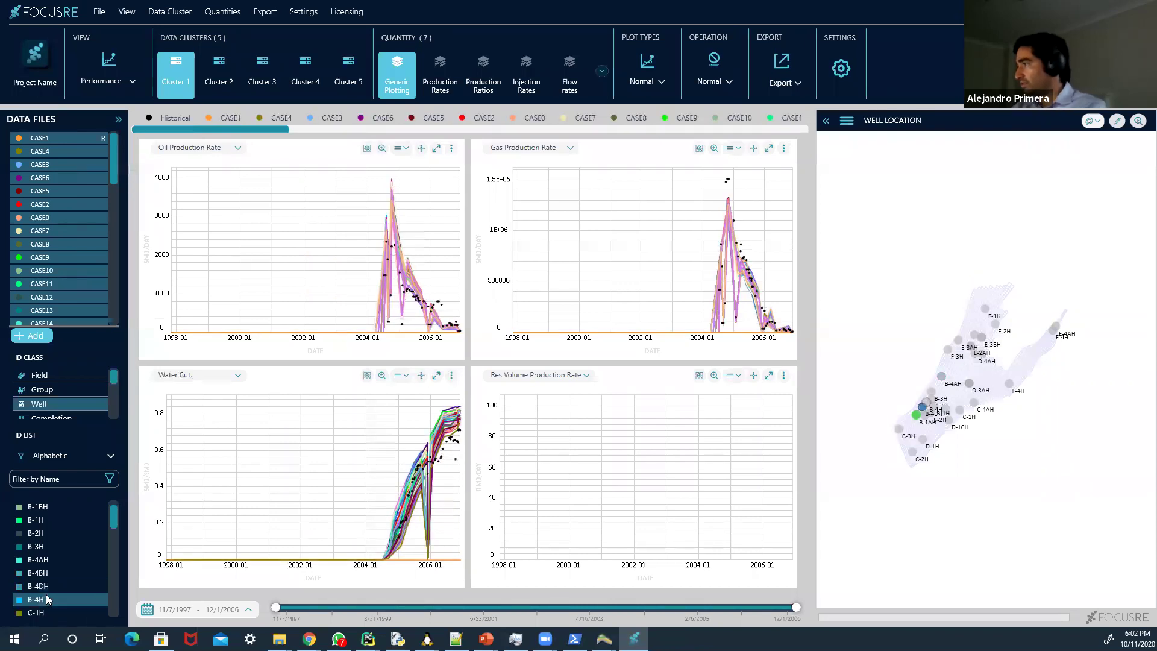
pyautogui.scroll(-5, 47, 598)
pyautogui.click(47, 598)
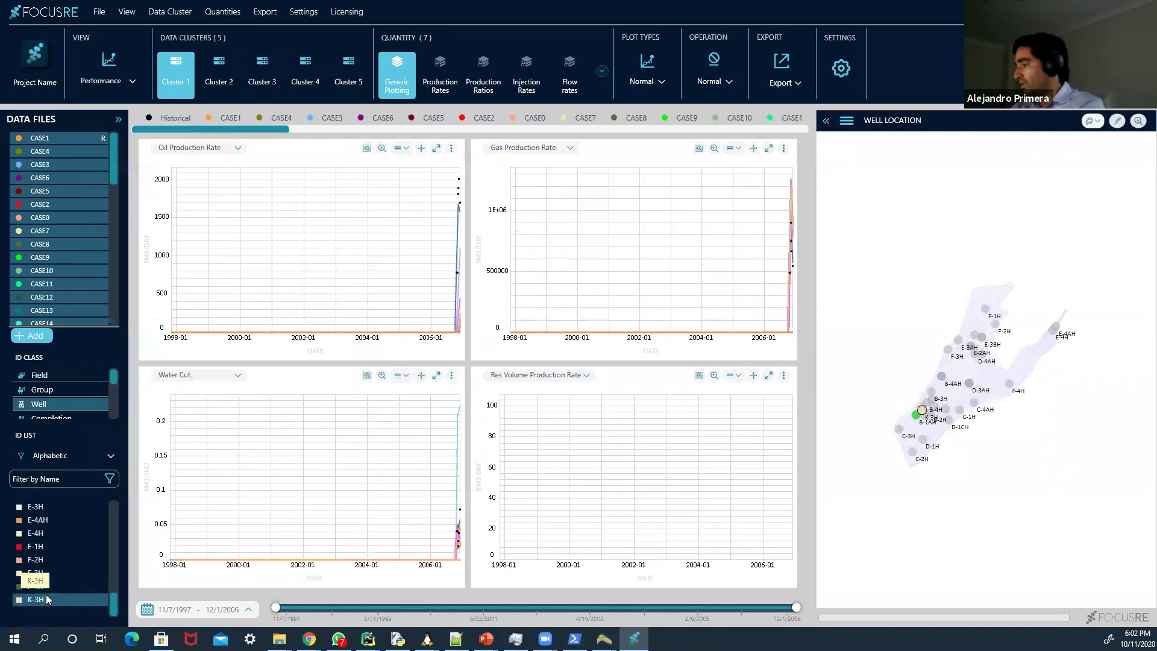
pyautogui.click(65, 598)
pyautogui.click(36, 546)
pyautogui.press('Up')
pyautogui.press('Up')
pyautogui.press('Up')
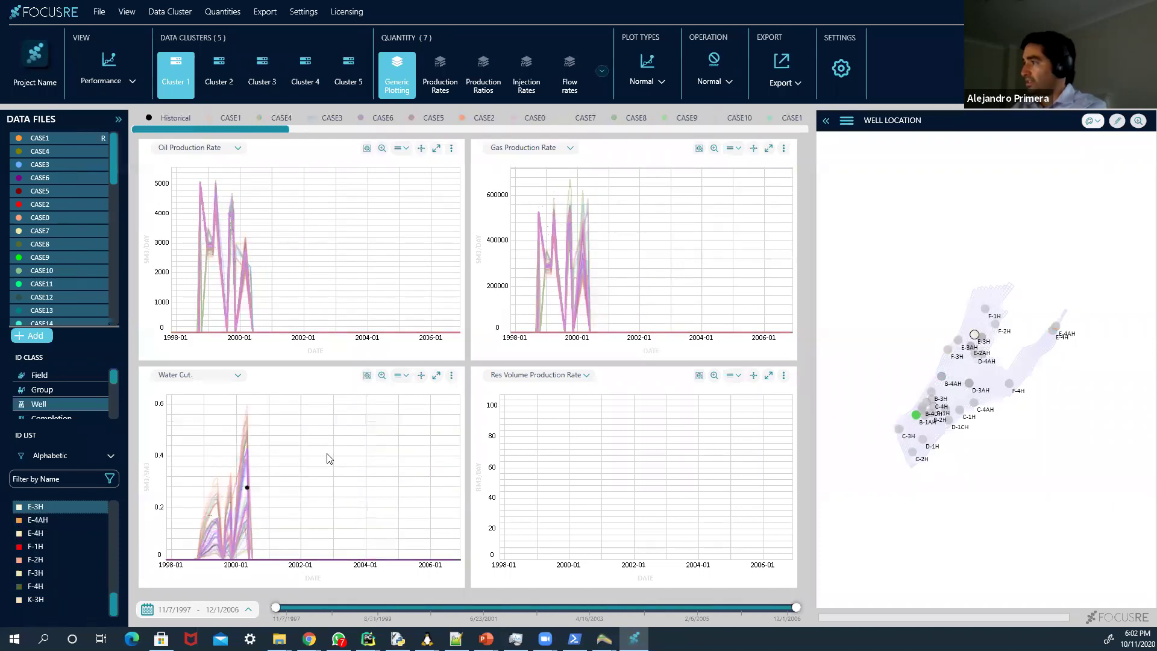
pyautogui.press('Up')
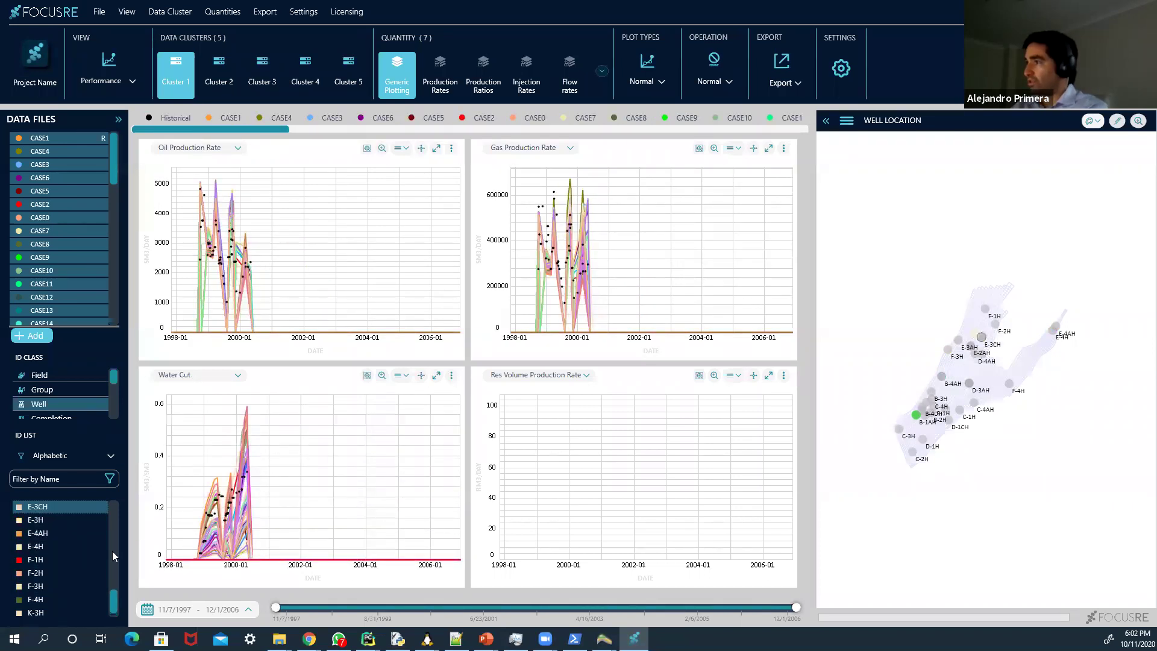